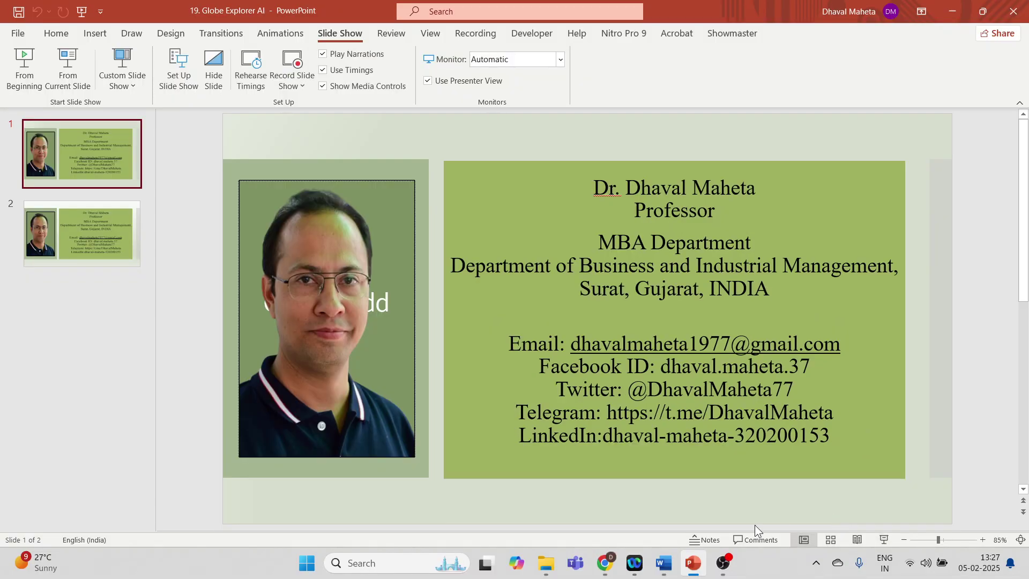
Switch to the browser and open draw.io (app.diagrams.net) from the Google results.
click(604, 563)
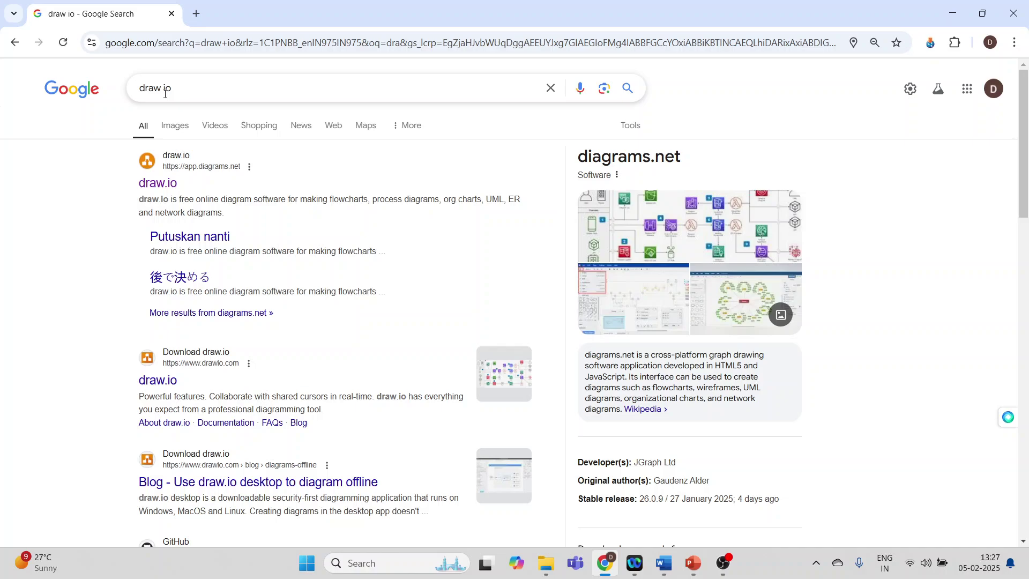
click(171, 187)
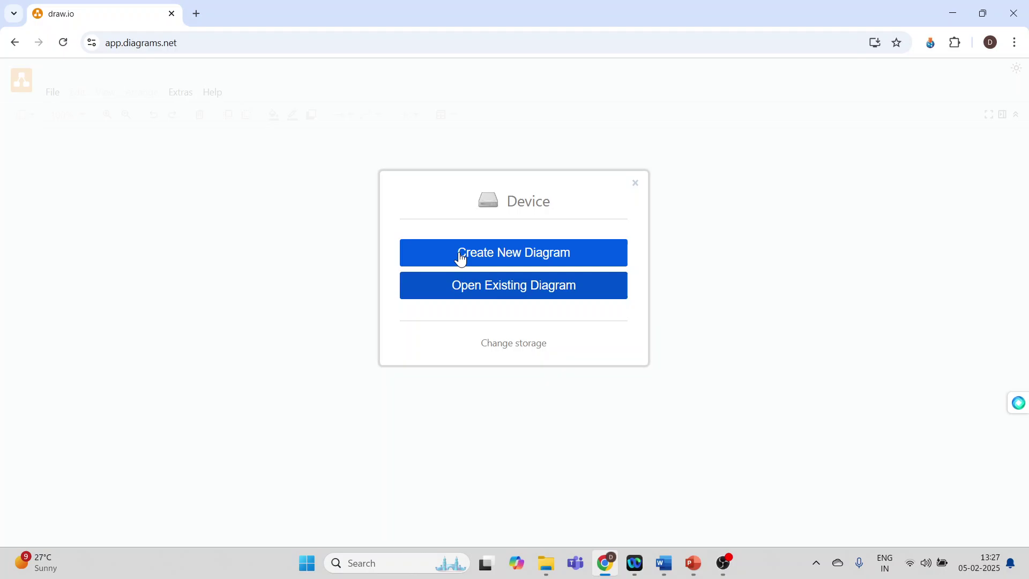
Start a new diagram and browse the Business, Charts, Cloud, Engineering, Flowcharts and Maps template categories.
click(489, 261)
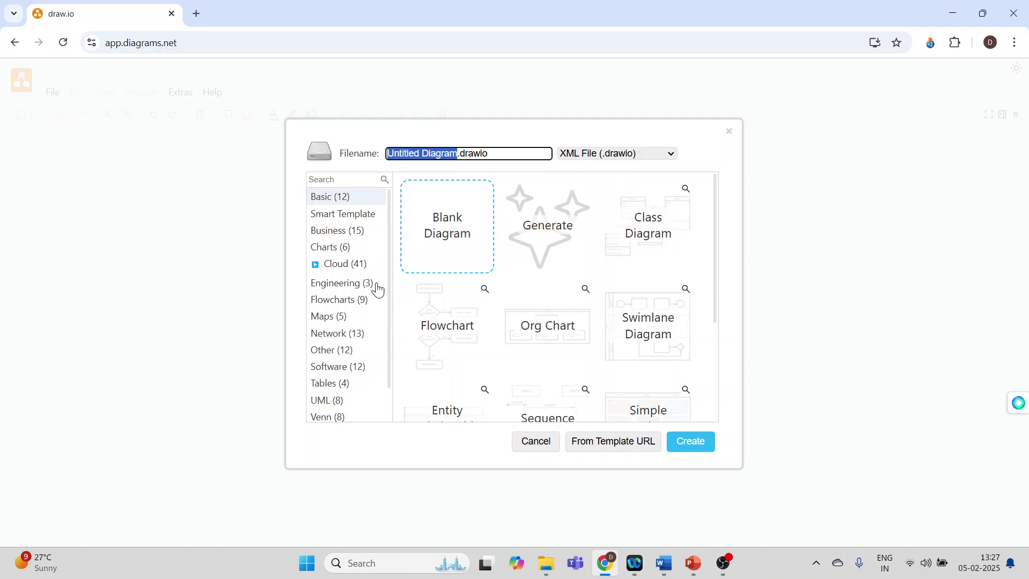
click(341, 223)
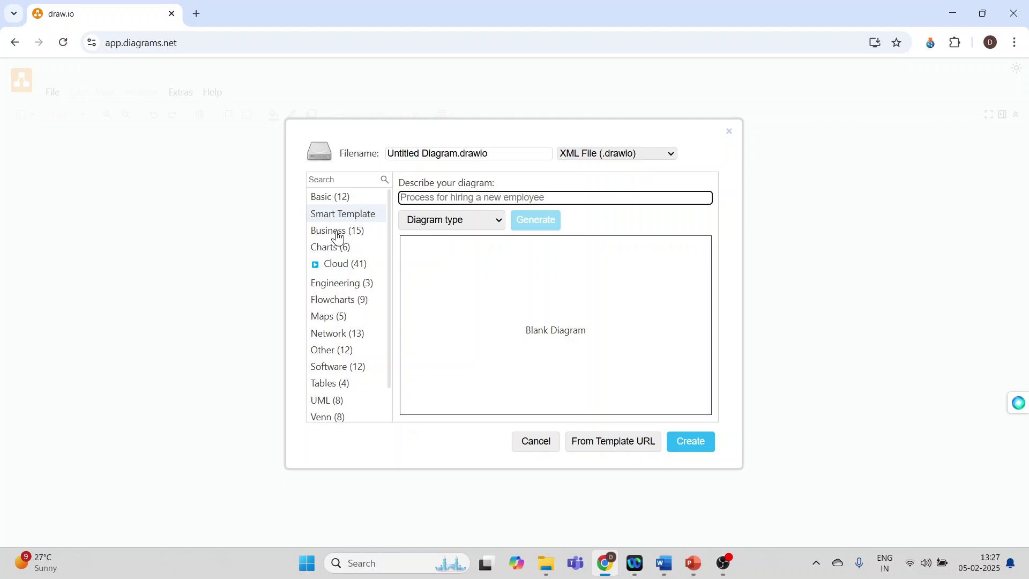
click(338, 236)
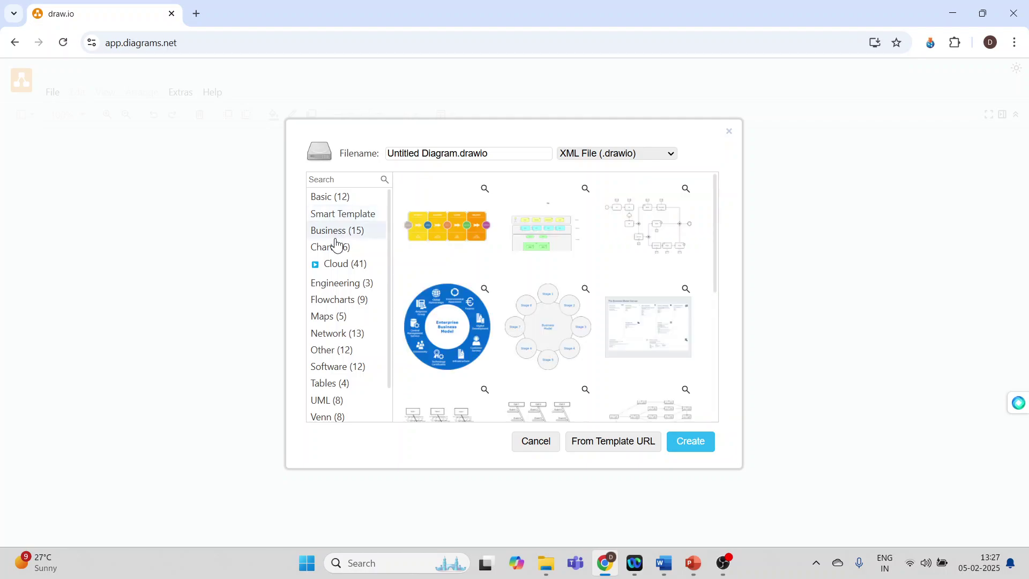
click(333, 249)
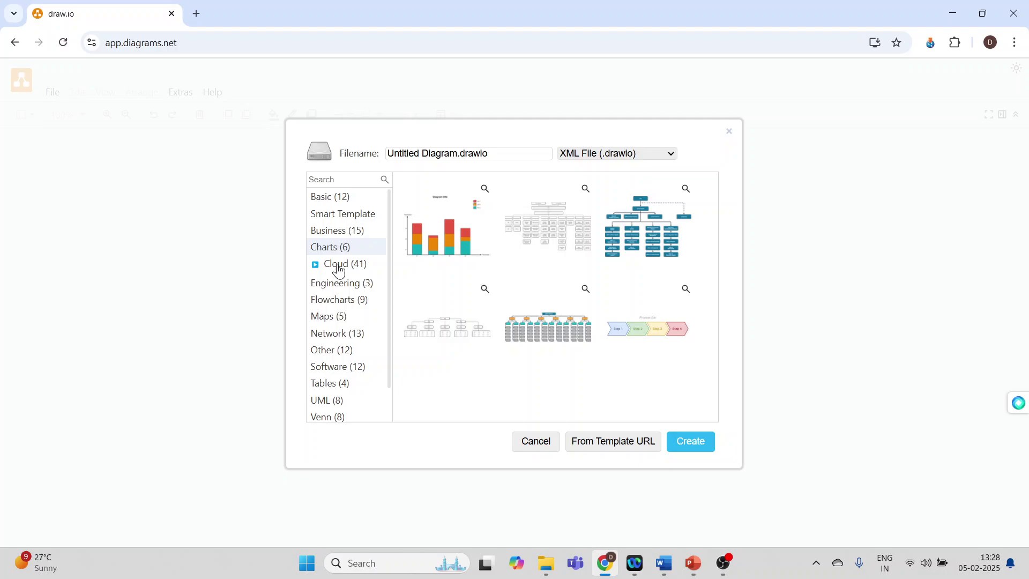
click(339, 268)
click(339, 337)
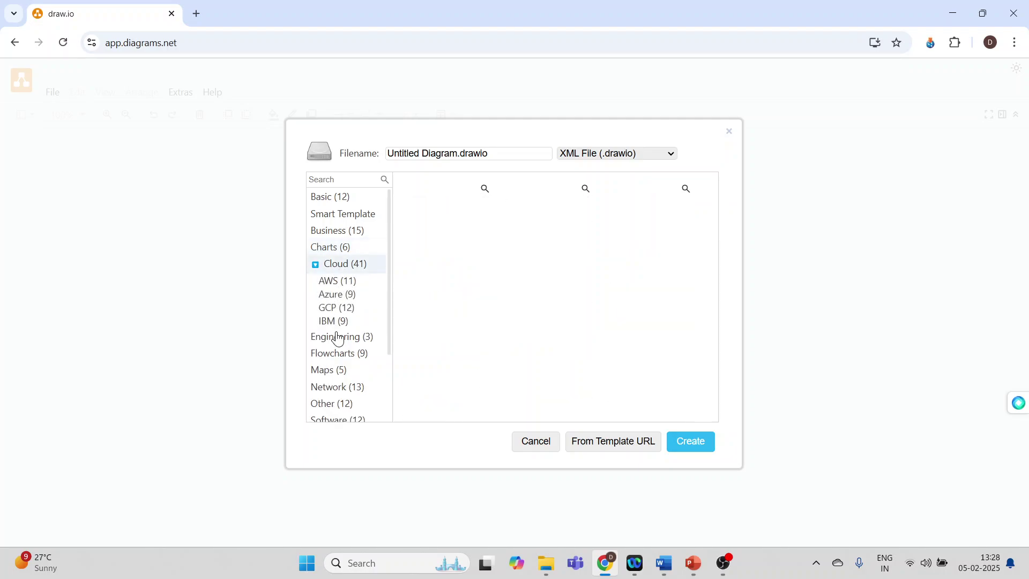
click(335, 355)
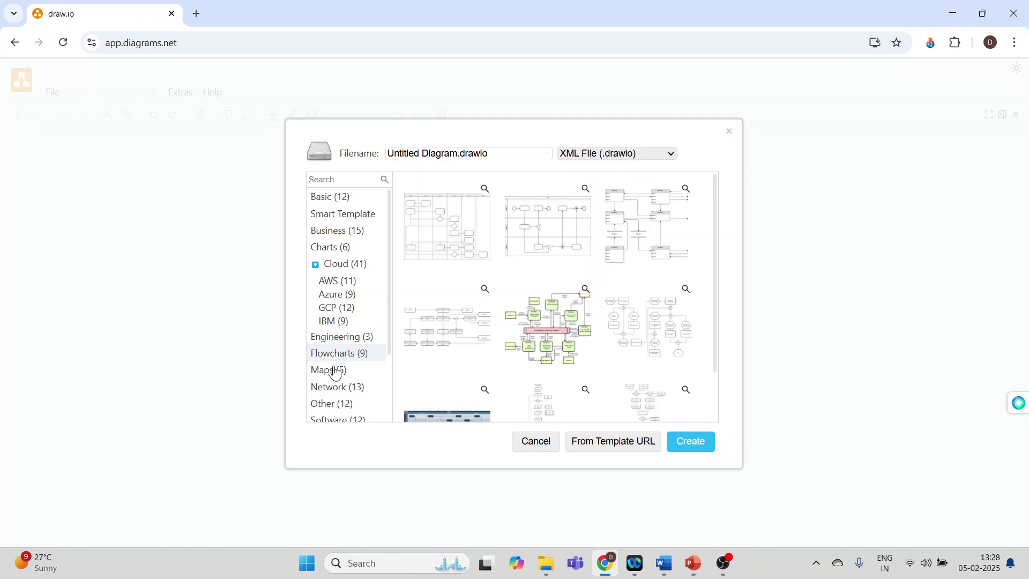
click(333, 372)
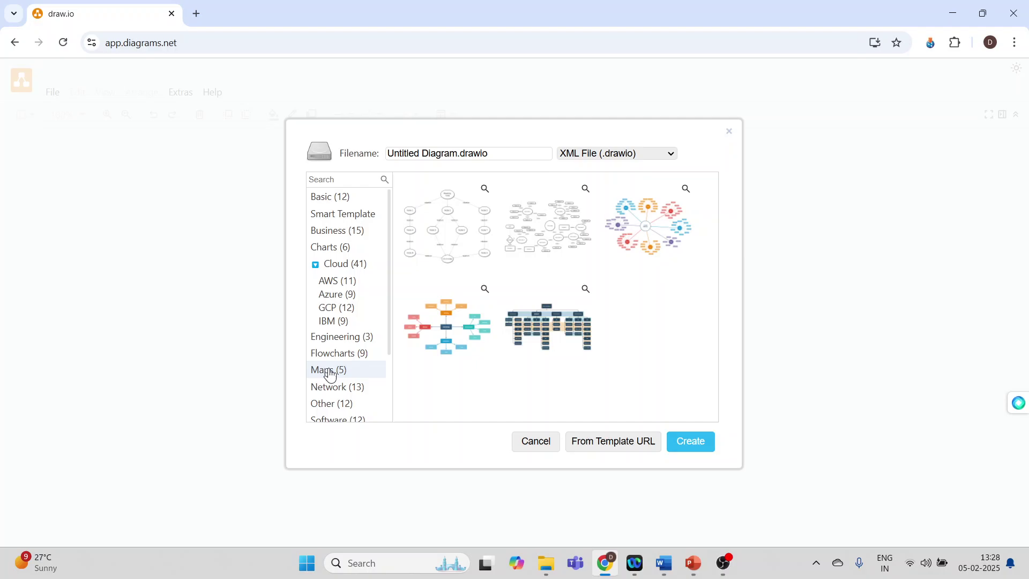
Return to Flowcharts and select the bottom-right flowchart template.
click(335, 357)
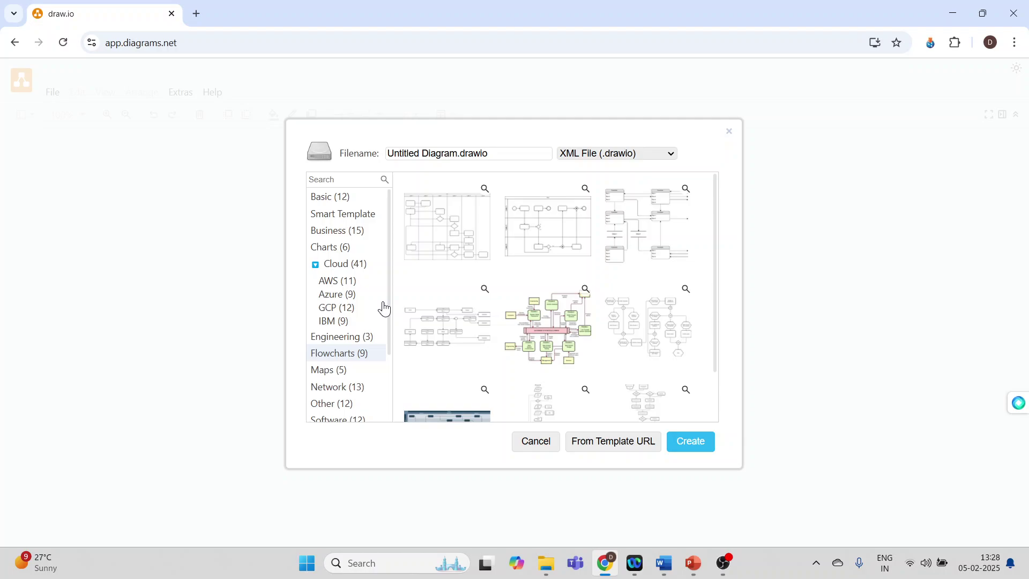
scroll(413, 305, down, 1)
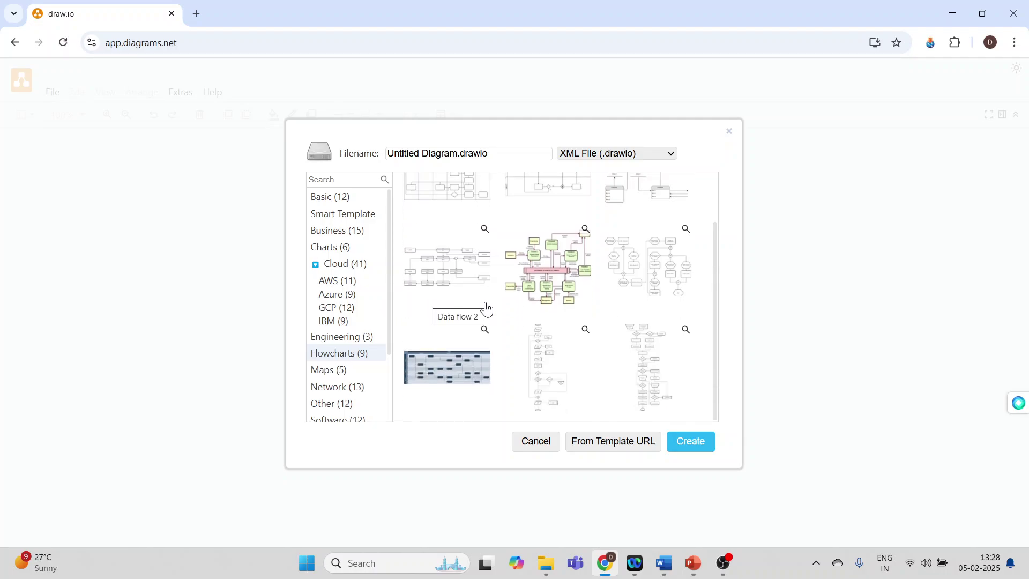
scroll(485, 306, up, 1)
scroll(488, 310, down, 1)
click(649, 361)
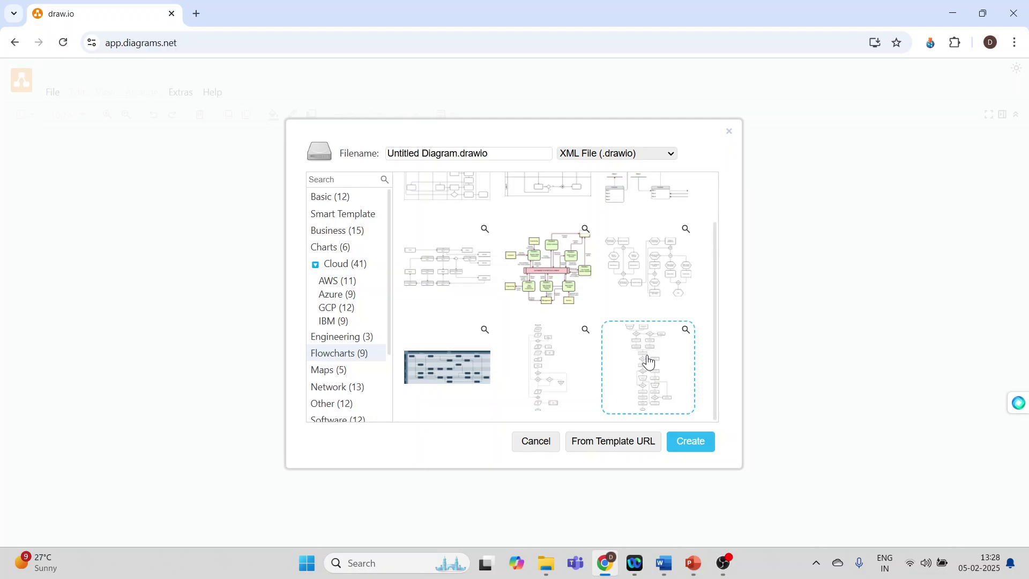
Create the selected flowchart template and save it as 'flowchart' on drive D.
click(683, 438)
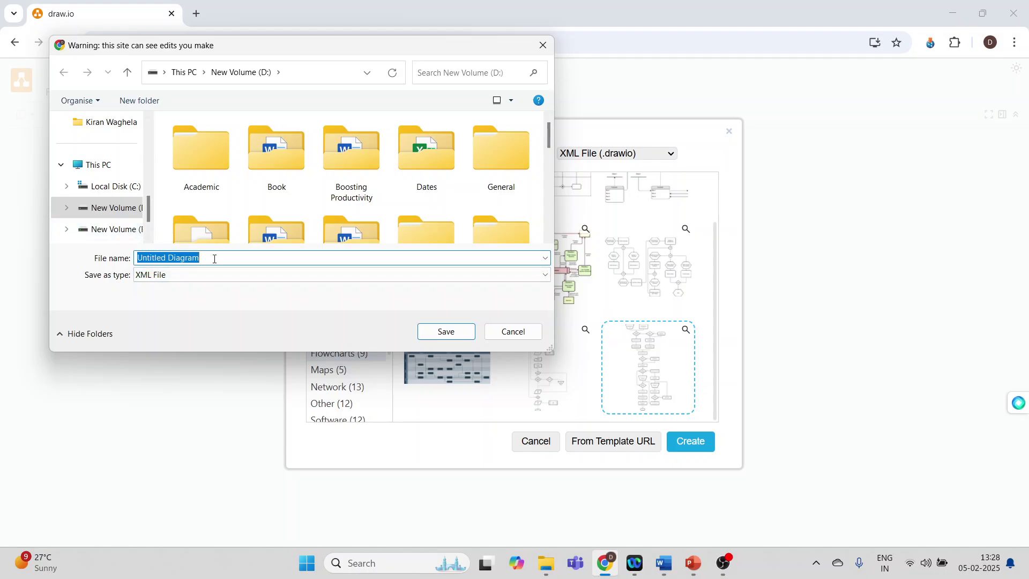
text(flowchart)
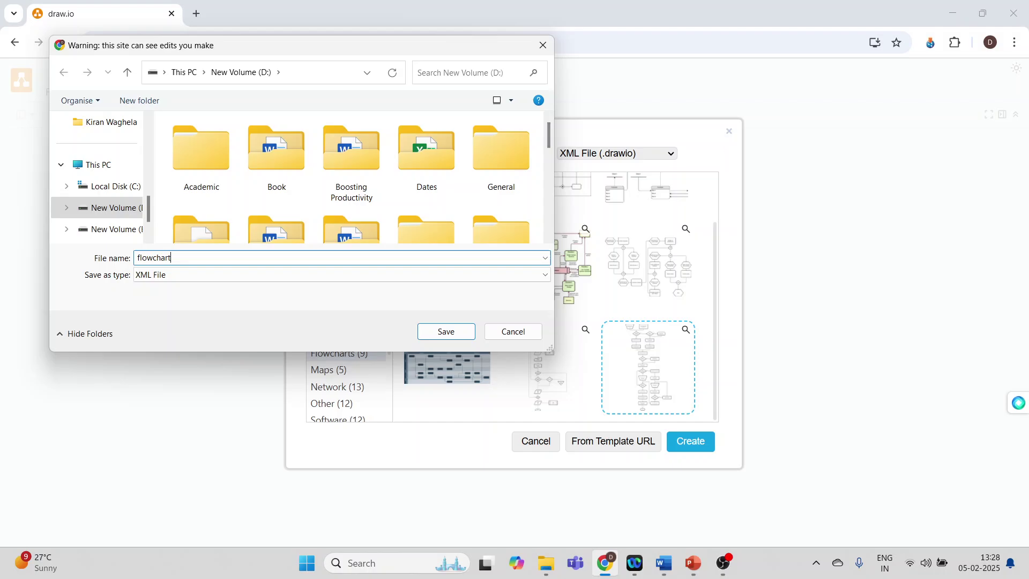
key(Return)
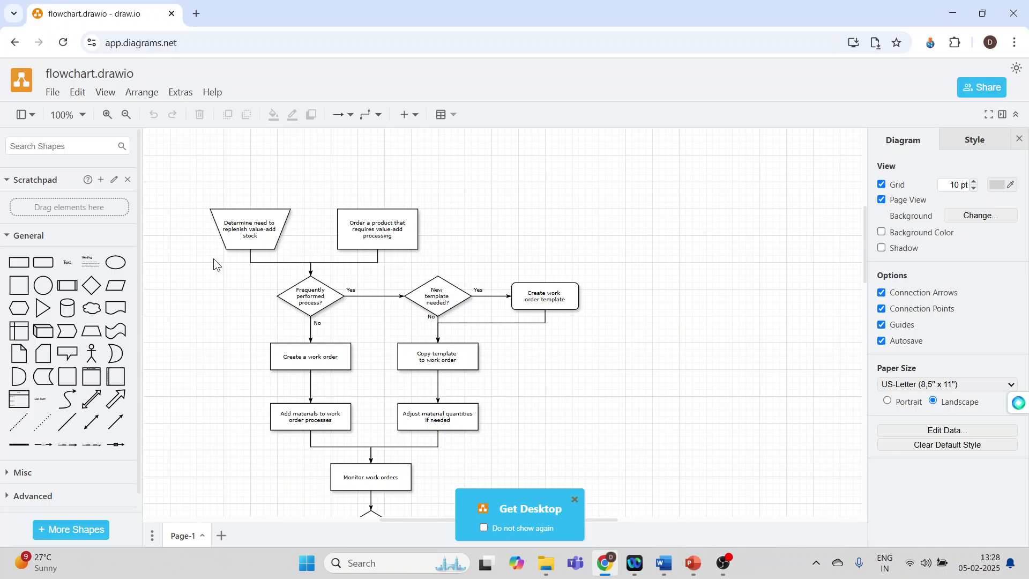
Nudge the replenish-stock shape left and connect 'Order a product' to 'Create work order template'.
click(241, 225)
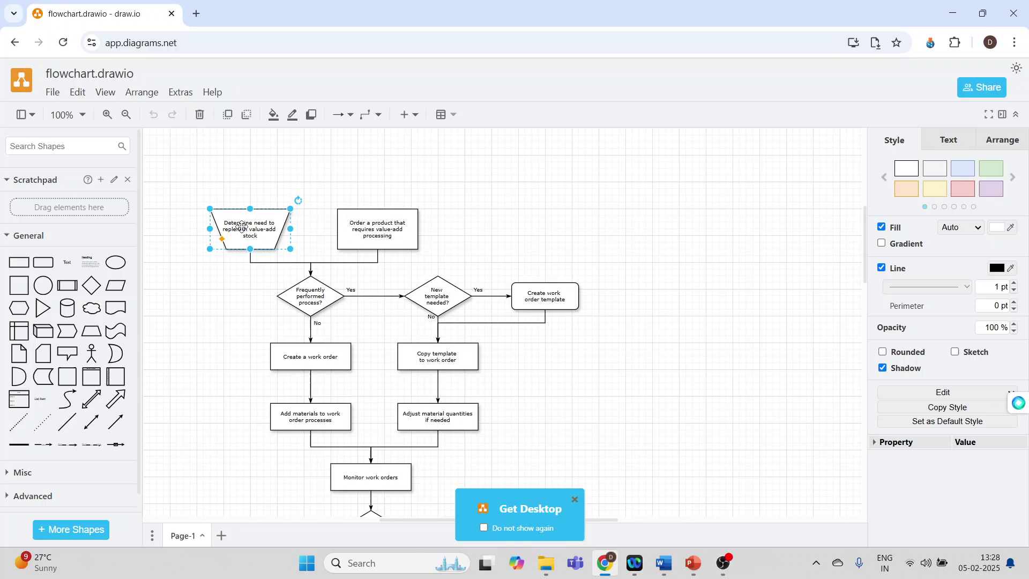
drag(241, 226, 209, 231)
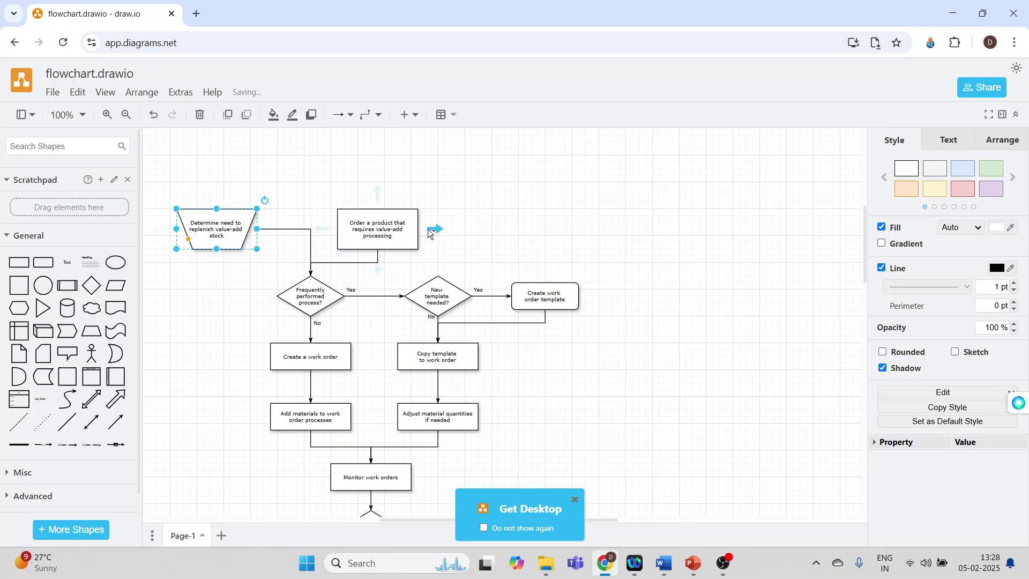
key(Escape)
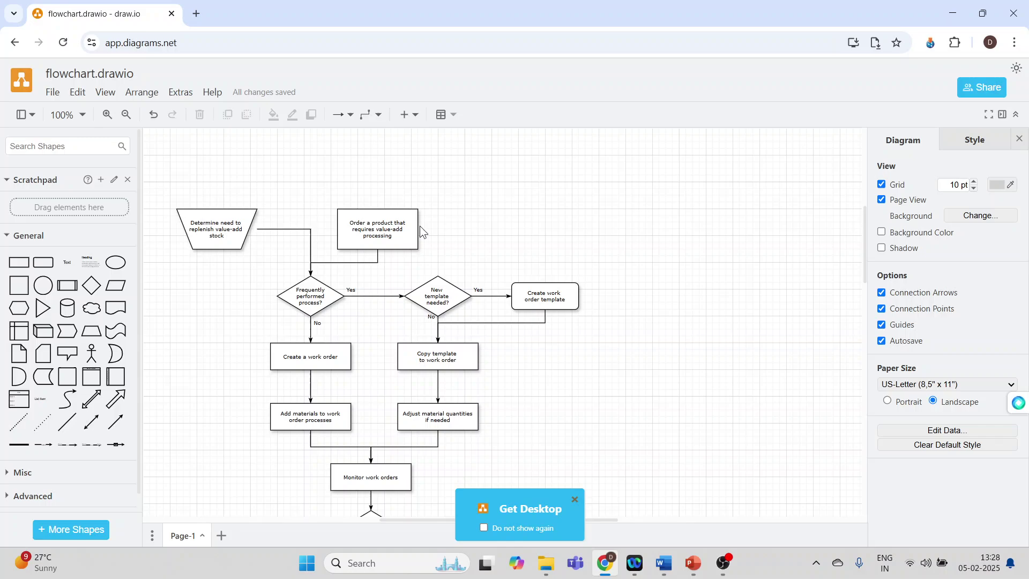
drag(437, 230, 544, 281)
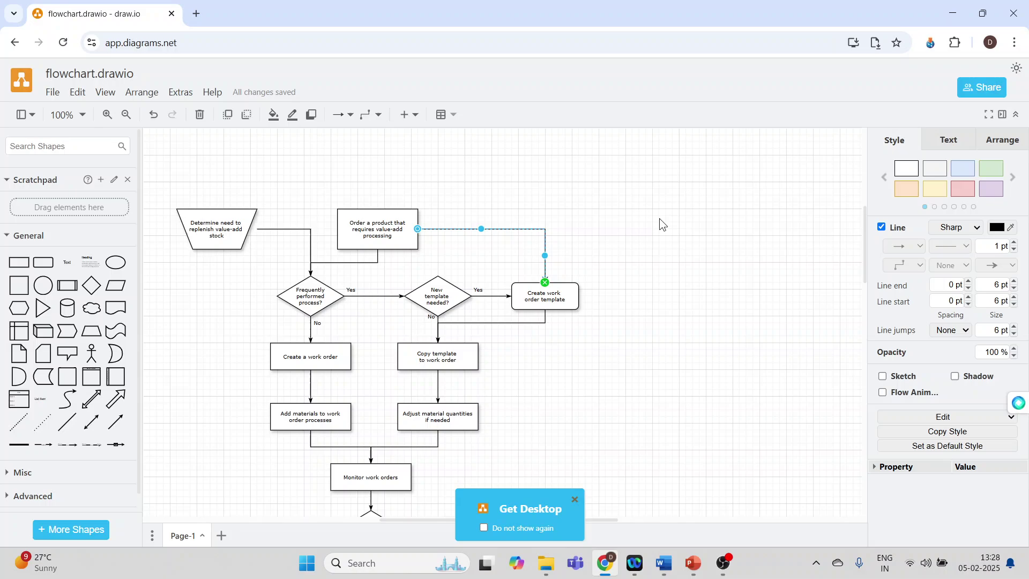
Style 'Order a product' with light yellow fill, rounded corners, glass and sketch, without gradient.
click(390, 245)
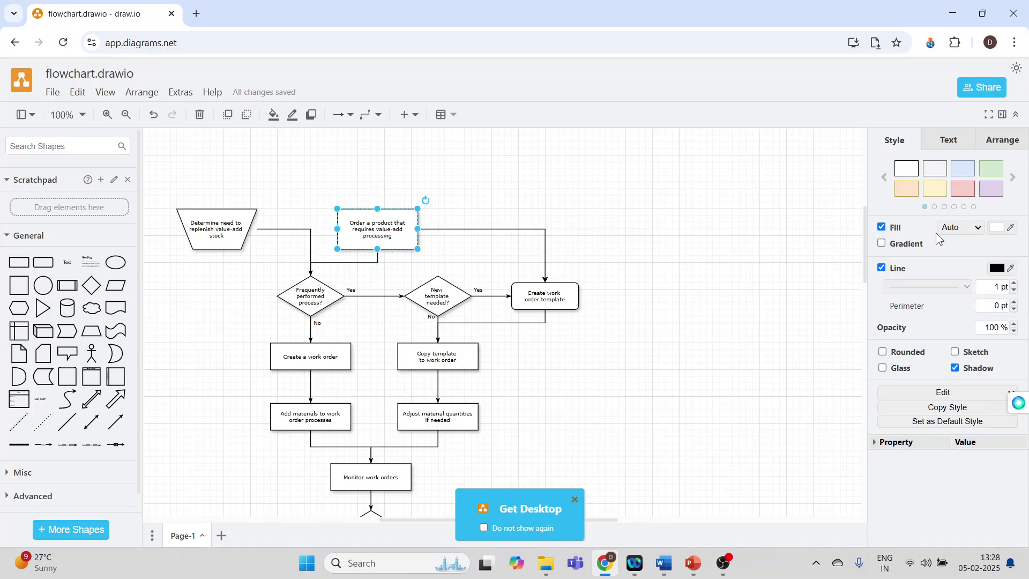
click(939, 194)
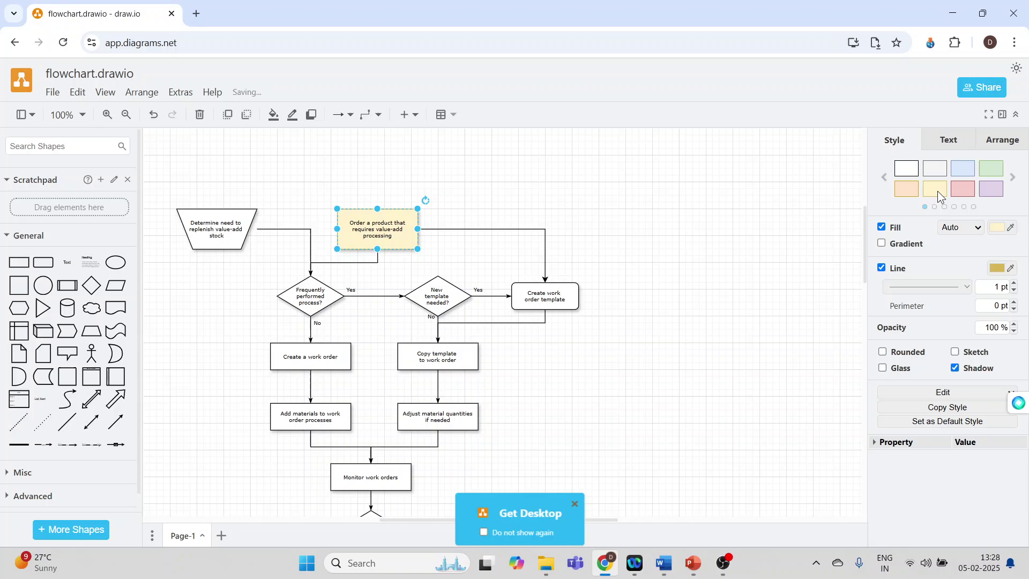
click(883, 244)
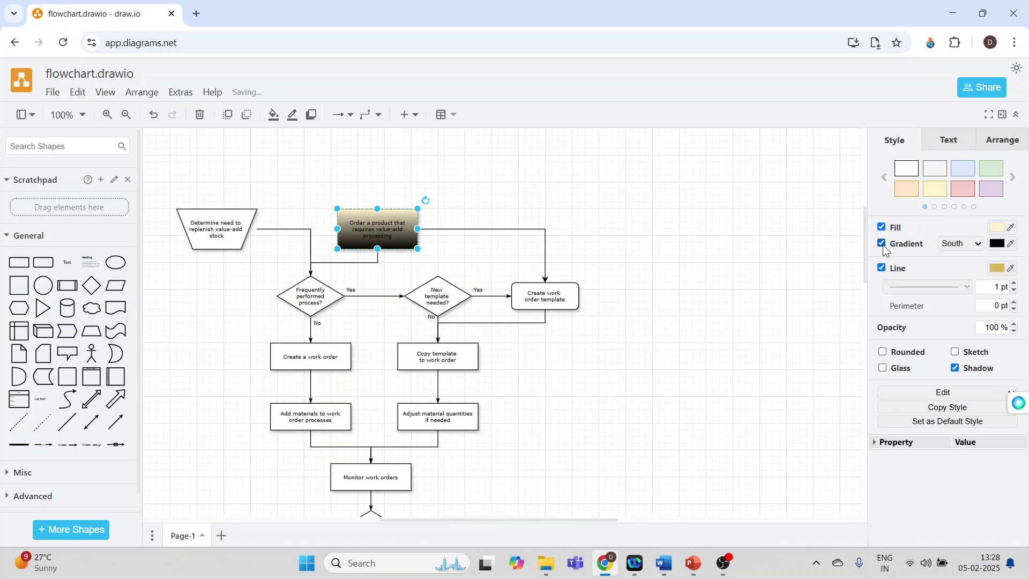
click(882, 245)
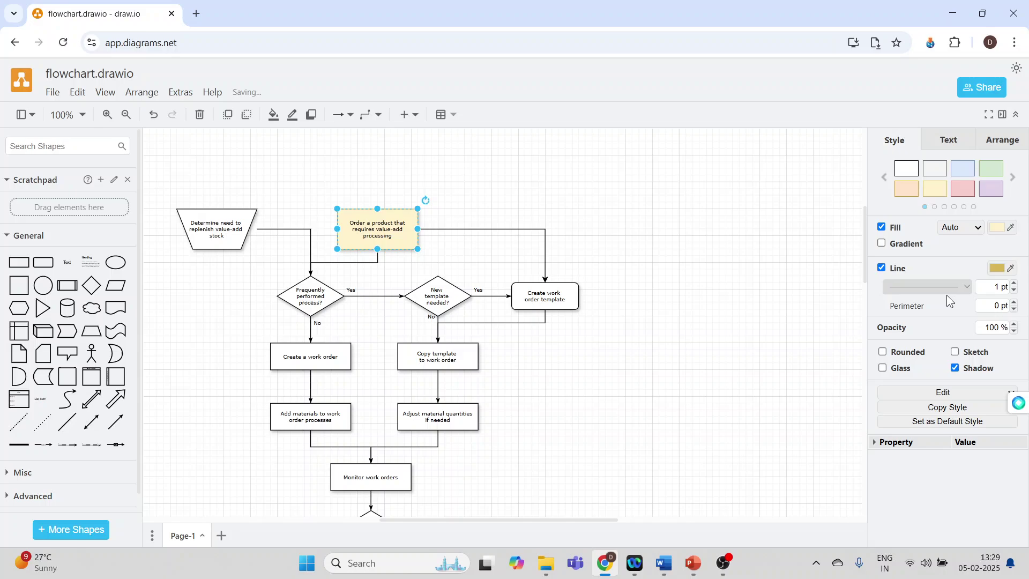
click(883, 352)
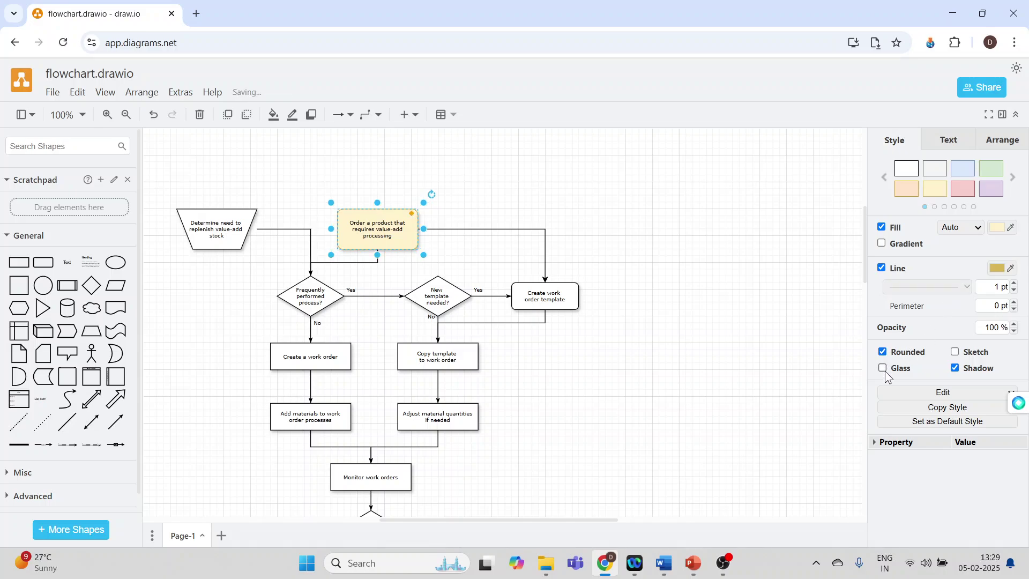
click(883, 369)
click(956, 353)
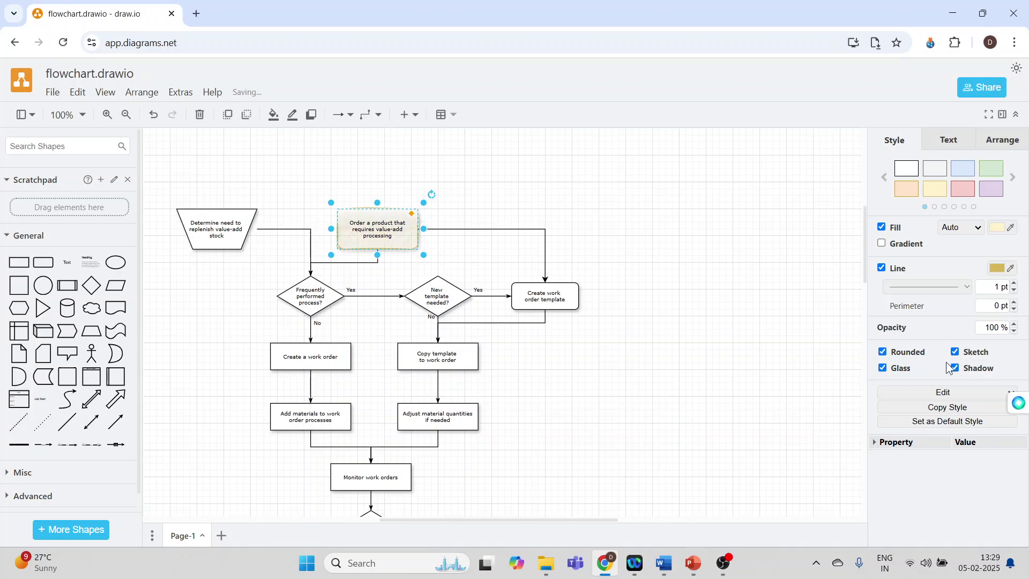
click(952, 149)
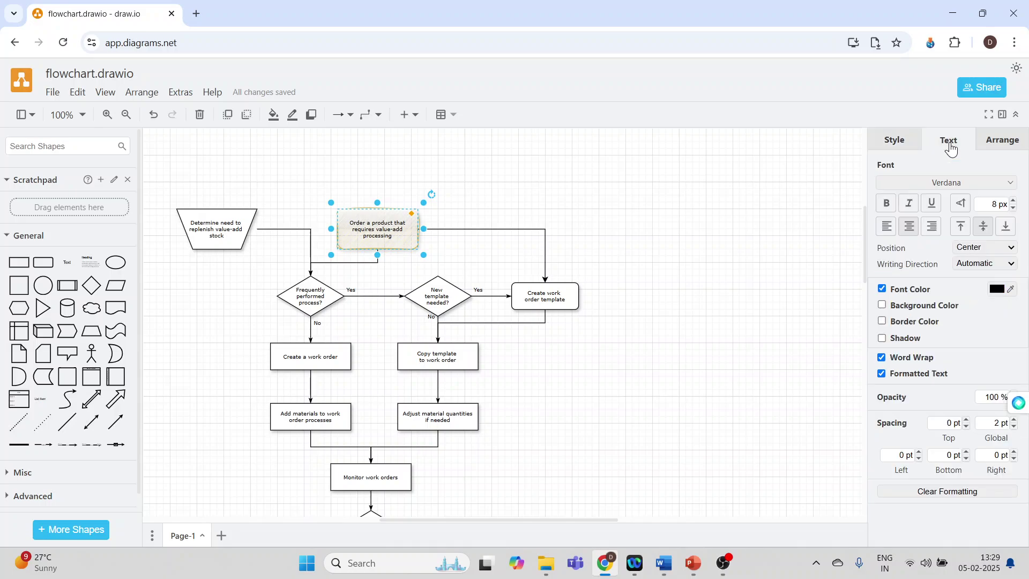
click(1004, 146)
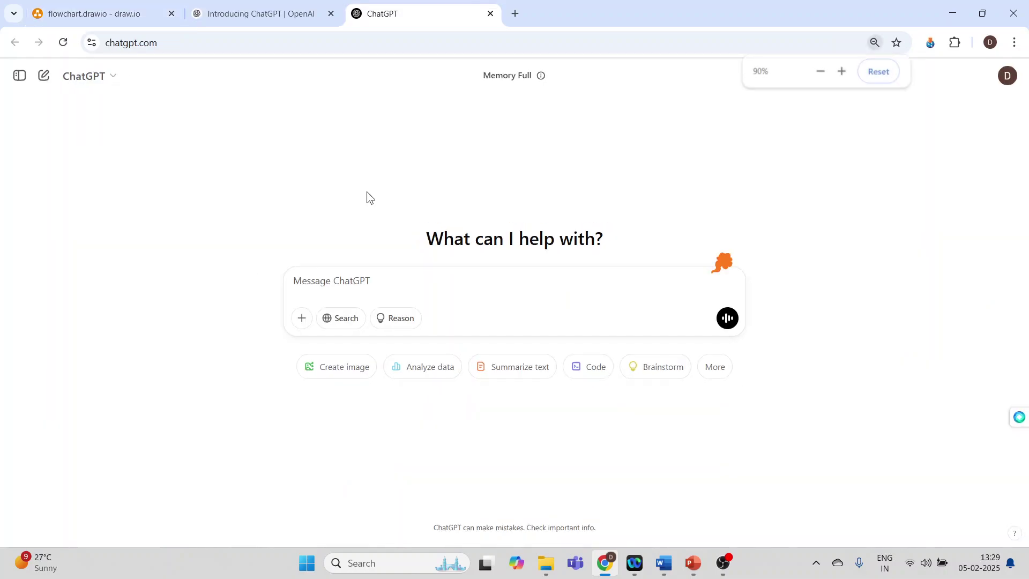
Ask ChatGPT 'Make a horizontal flowchart of customer relationship management in mermaid' and copy the code.
click(329, 283)
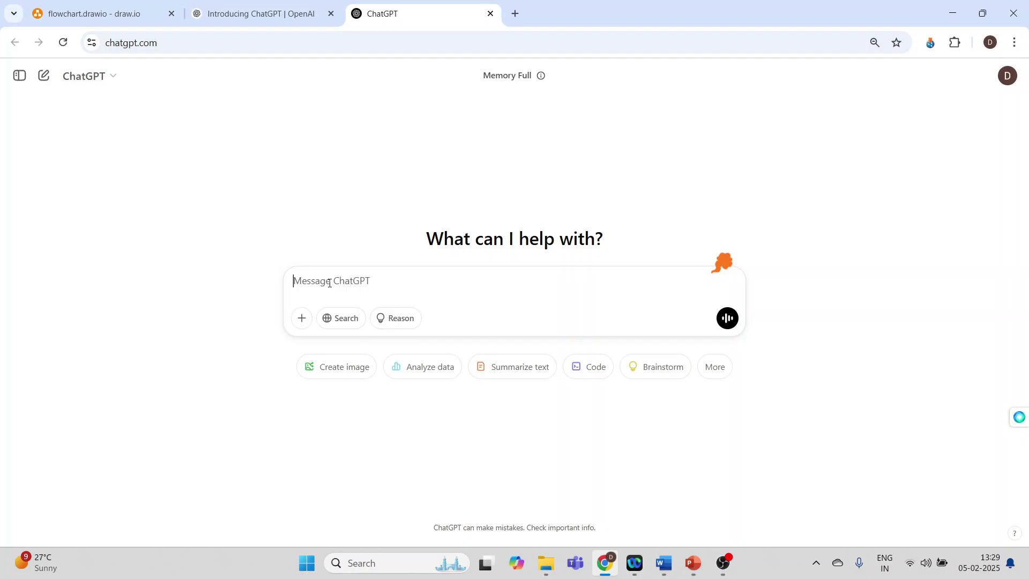
text(Make a horizontal flow)
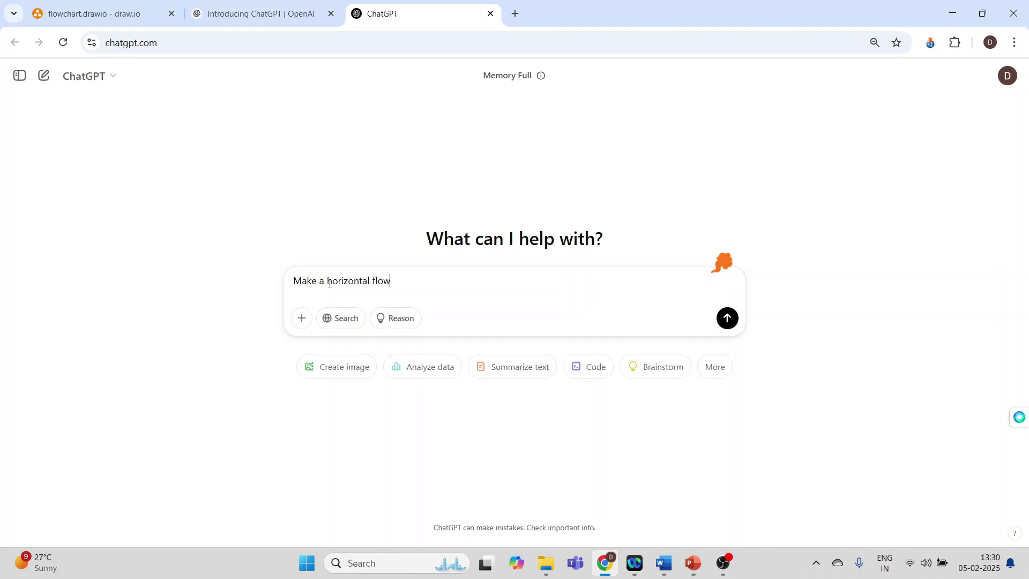
text(chart of customer relation)
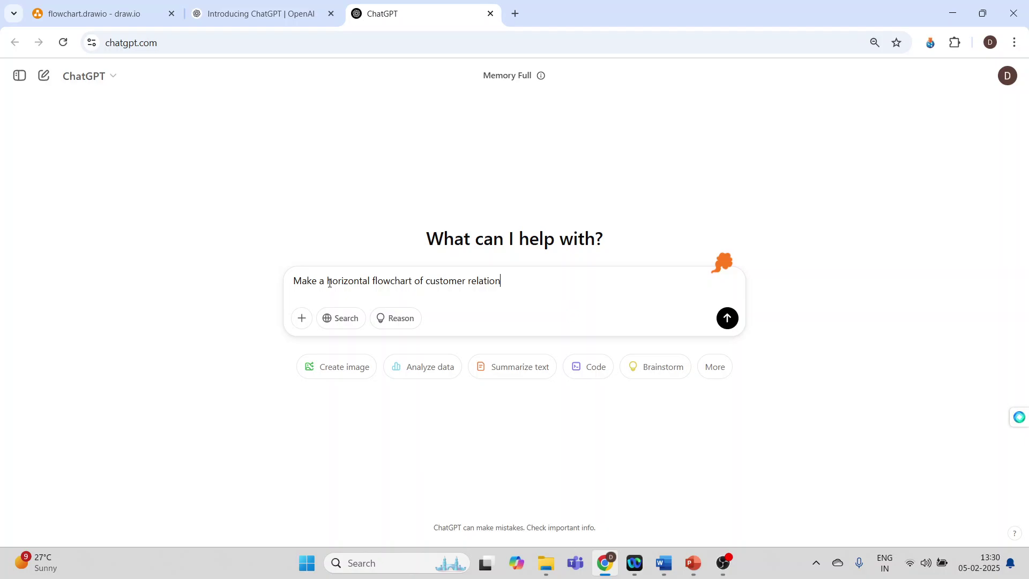
text(ship management in mermaid)
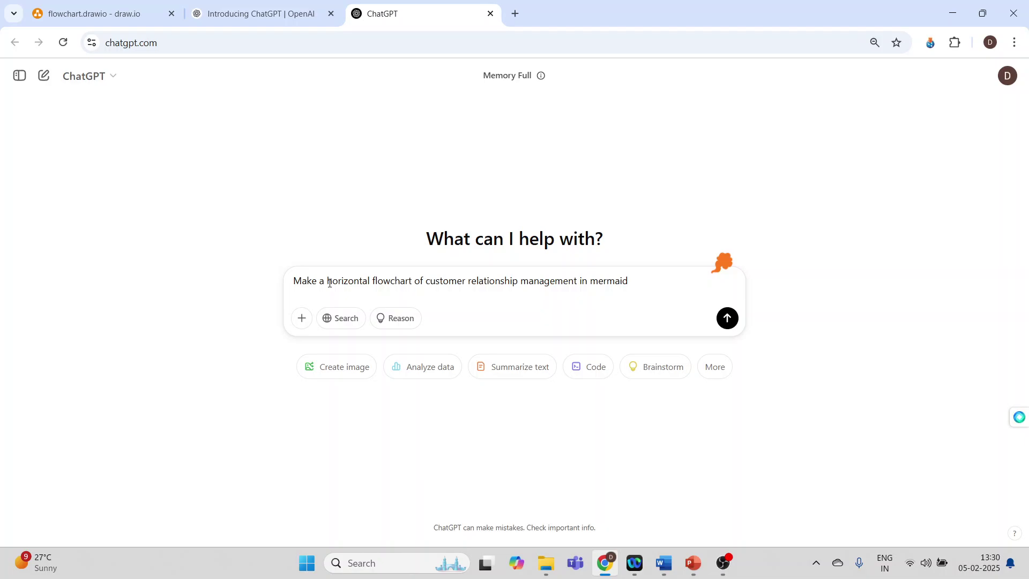
key(Return)
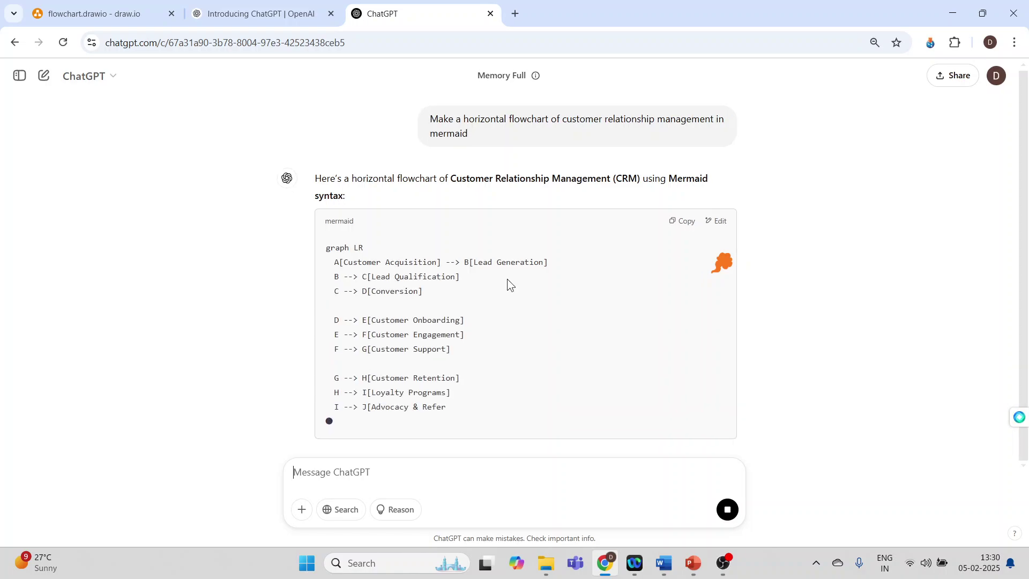
scroll(545, 277, down, 1)
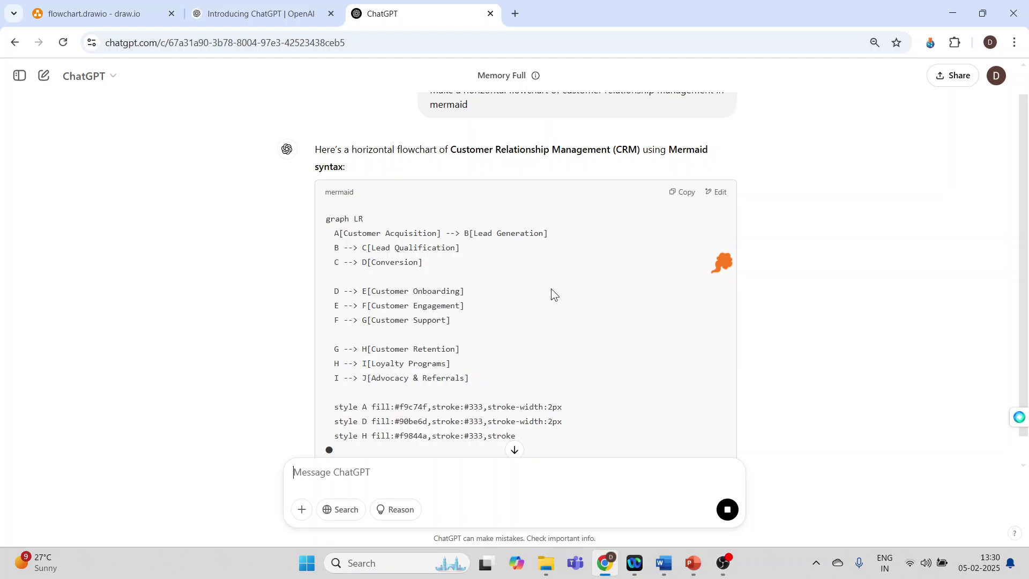
scroll(554, 287, down, 2)
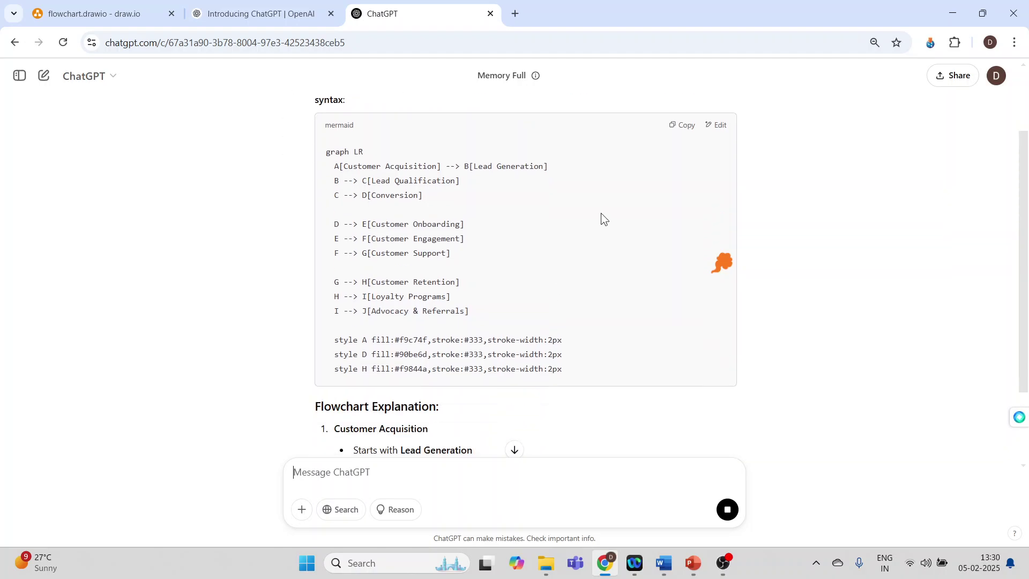
scroll(603, 213, up, 2)
click(678, 198)
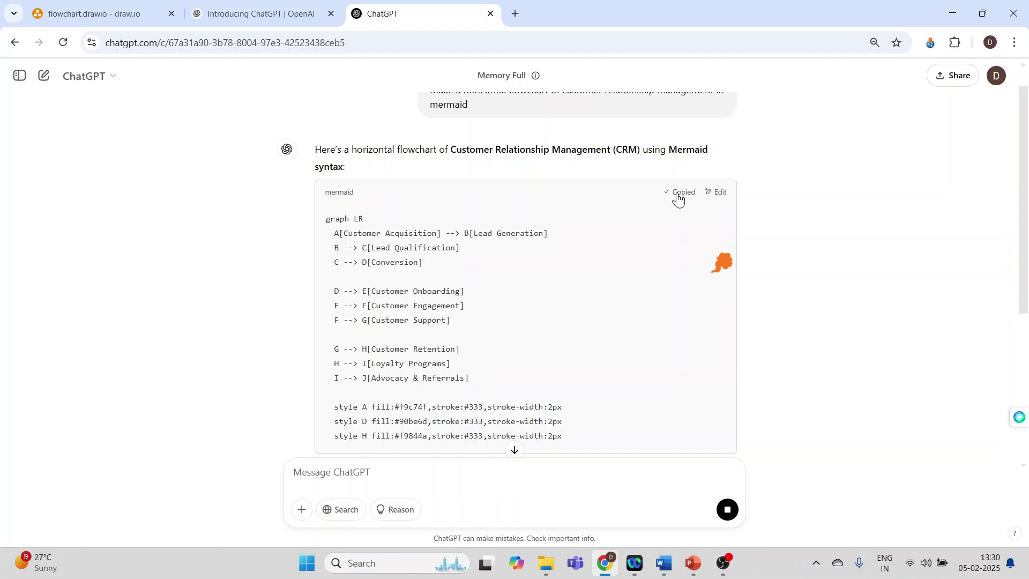
Back in draw.io, select and delete the entire old work-order flowchart.
click(109, 15)
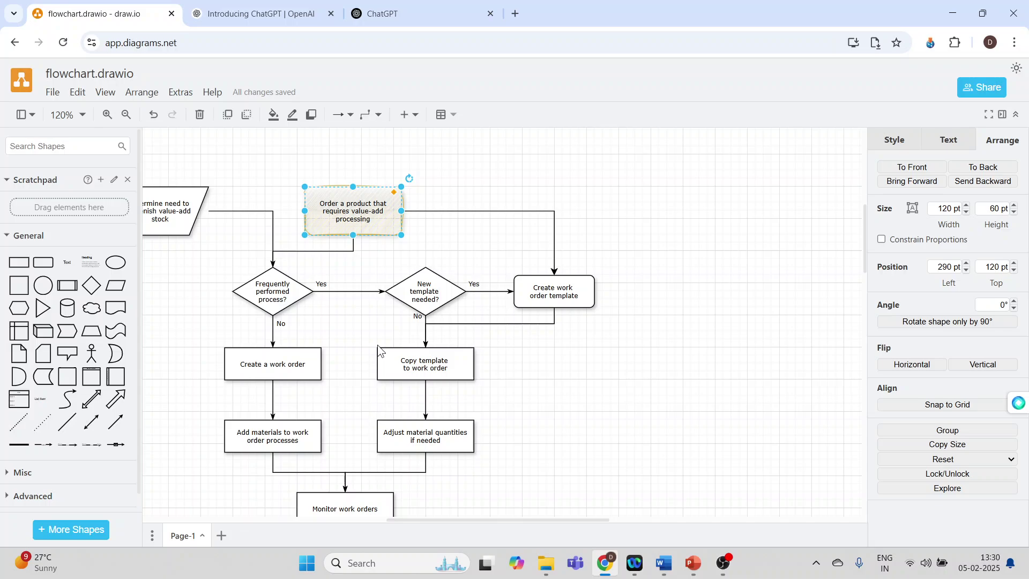
key(ctrl+a)
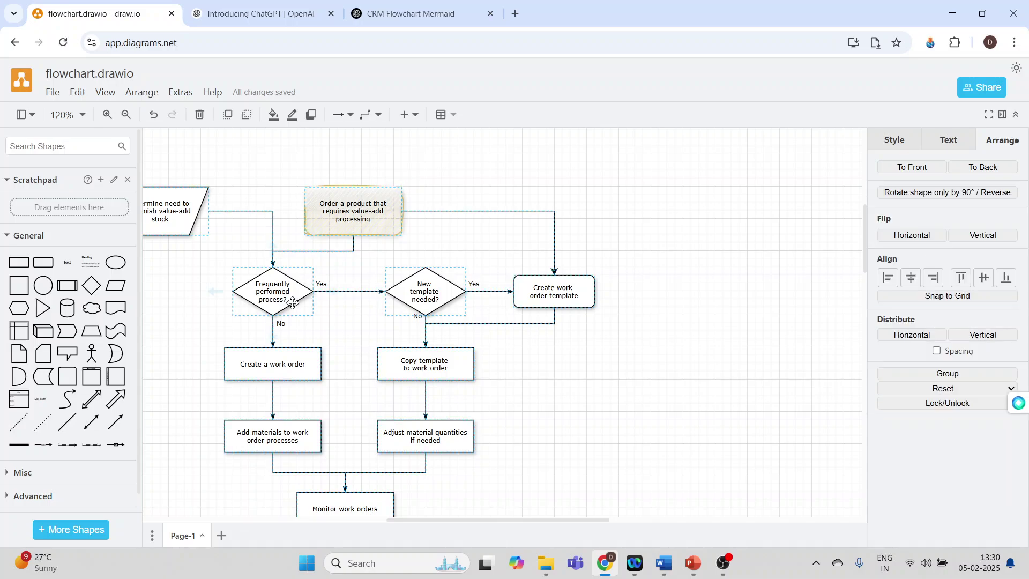
key(Delete)
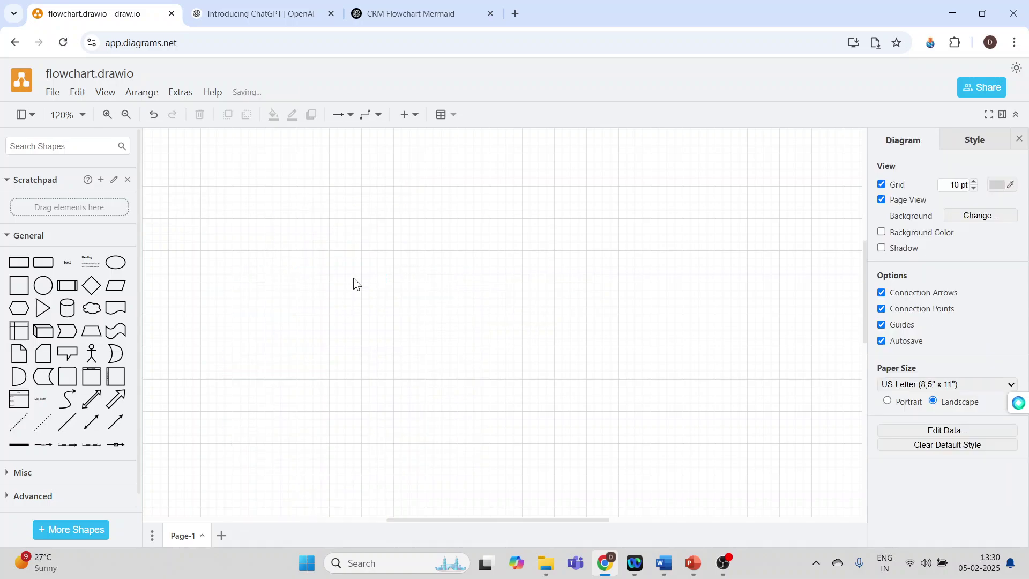
Insert the copied CRM flowchart code through + > Advanced > Mermaid.
click(379, 118)
click(416, 116)
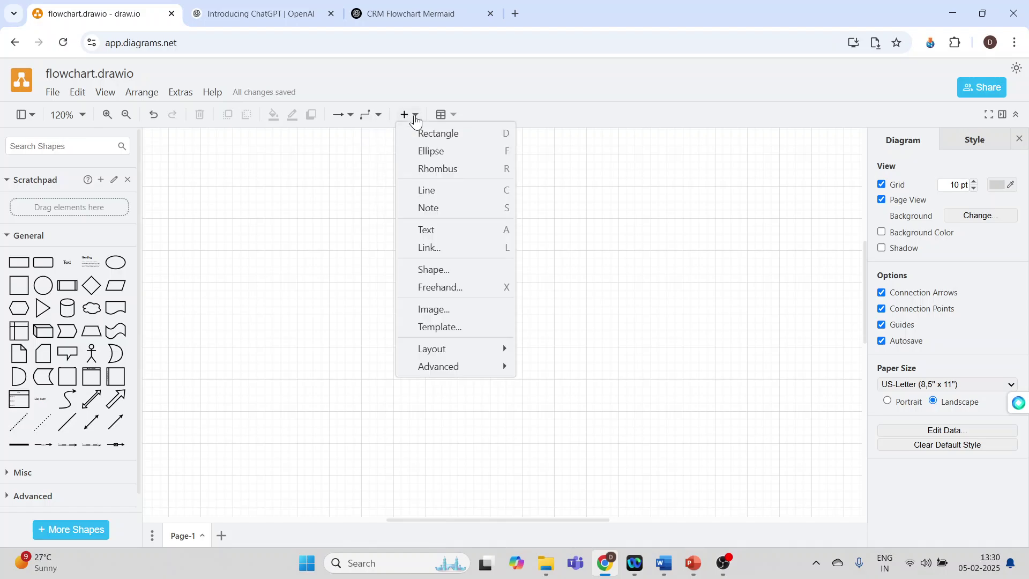
mouse_move(457, 365)
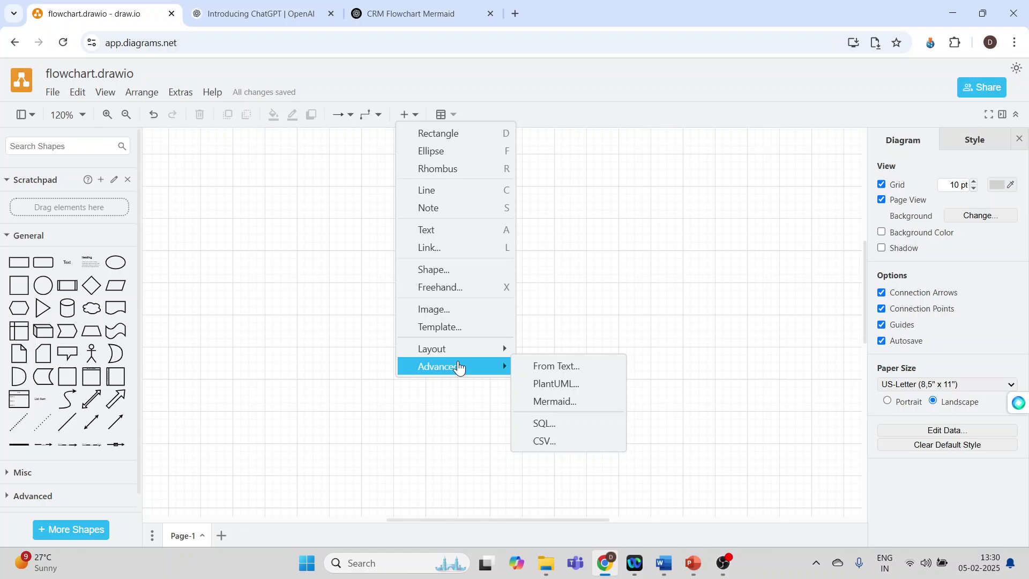
click(558, 399)
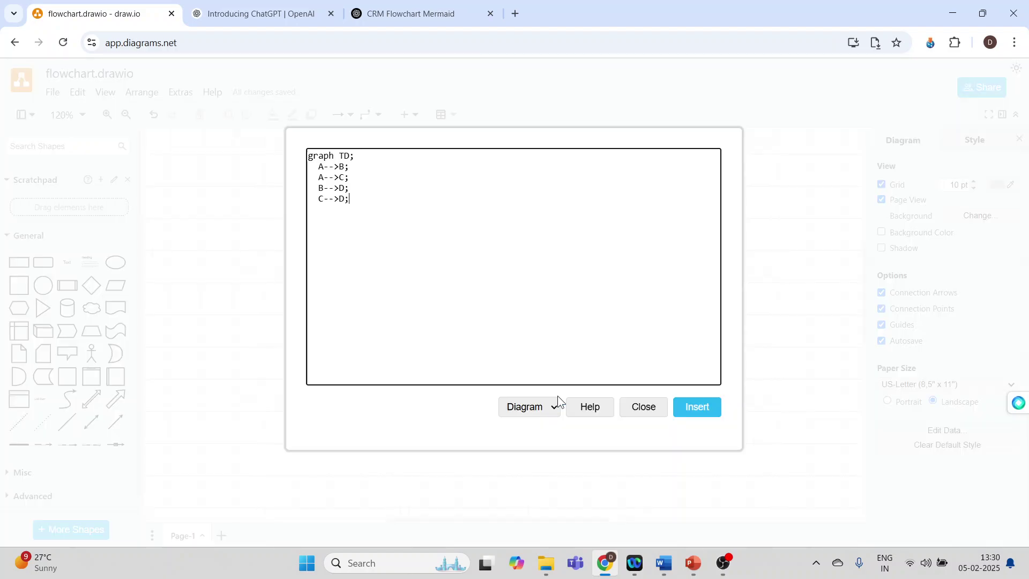
key(ctrl+a)
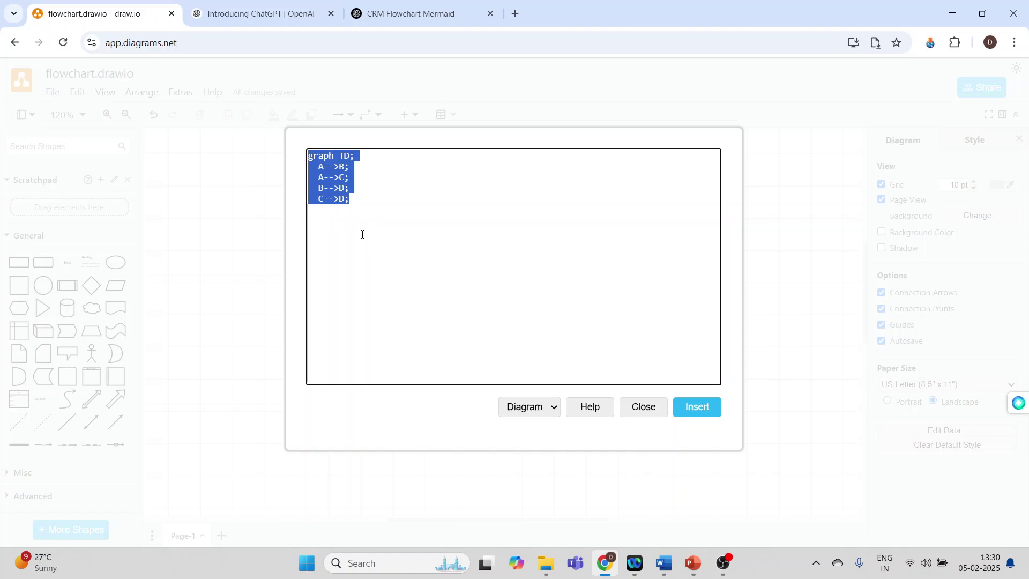
key(ctrl+v)
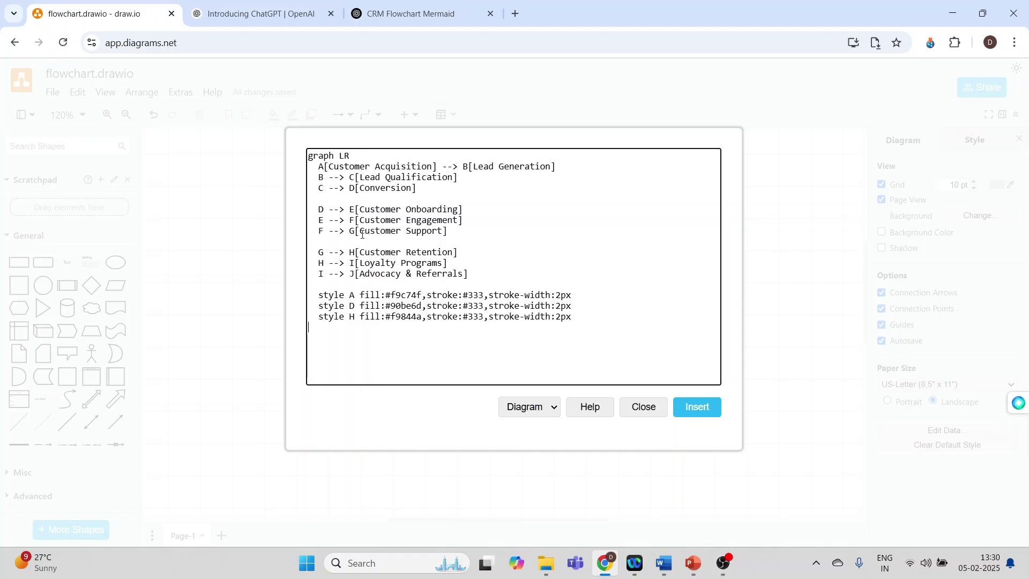
click(689, 409)
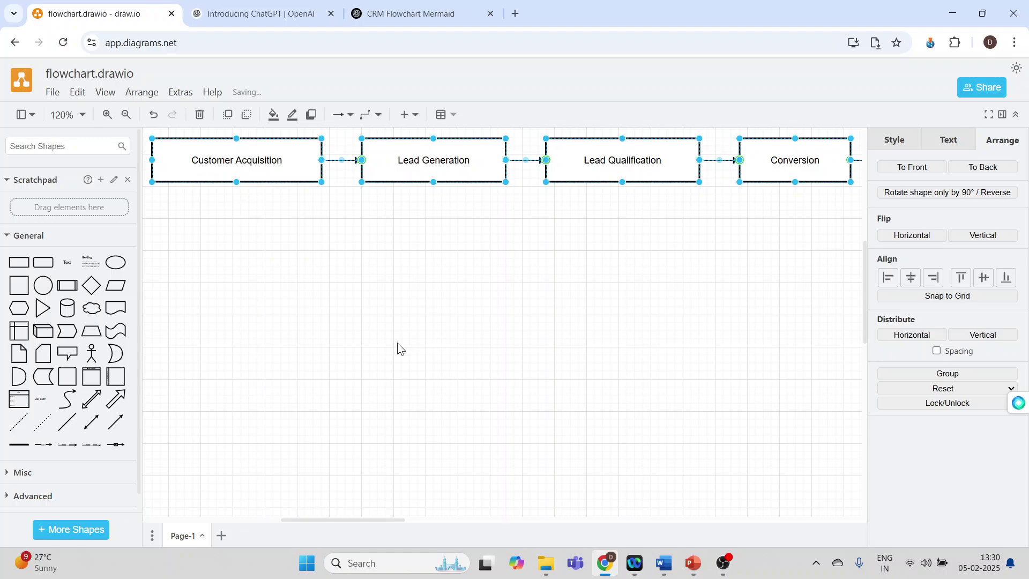
Select and delete the inserted CRM flowchart, leaving the canvas empty.
click(397, 358)
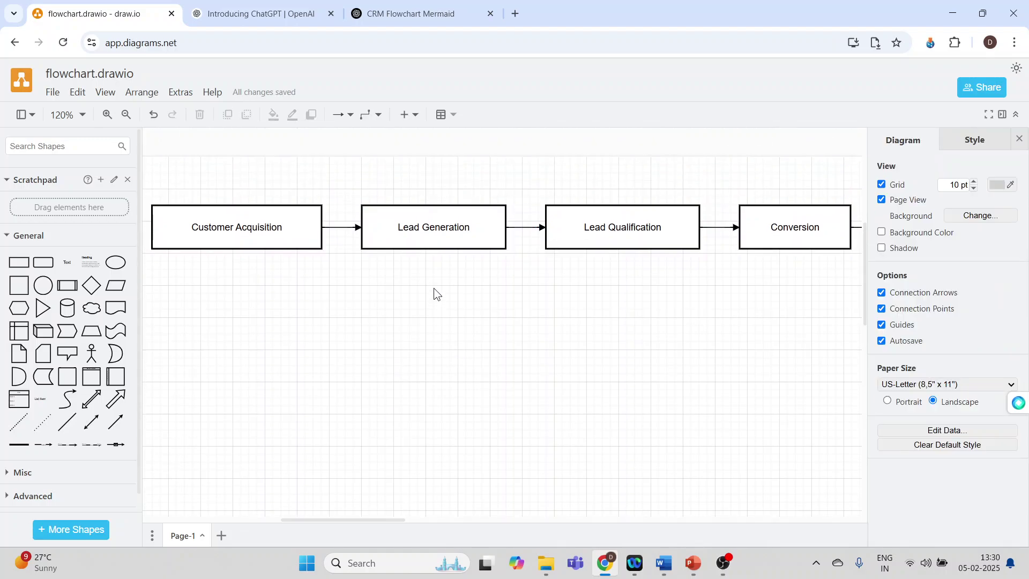
drag(347, 520, 520, 512)
key(ctrl+a)
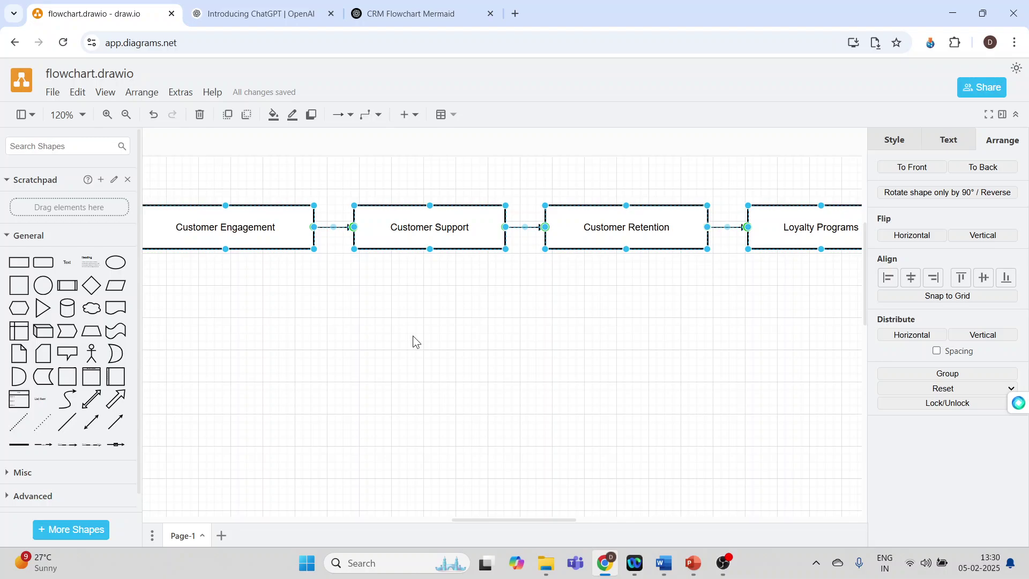
key(Delete)
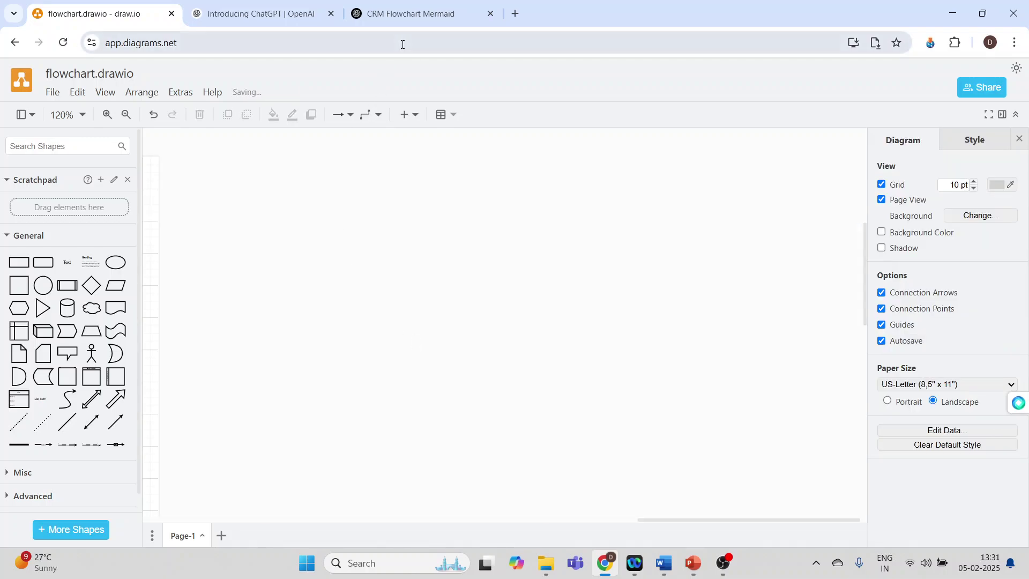
Ask ChatGPT to 'make a mind map of customer relationship management'.
click(397, 14)
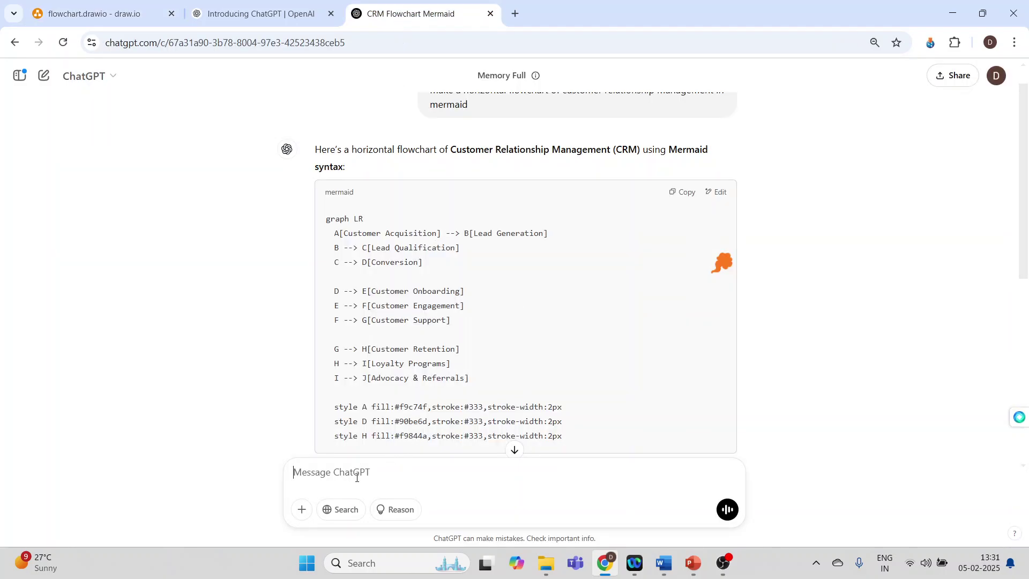
text(make a mind map of custome)
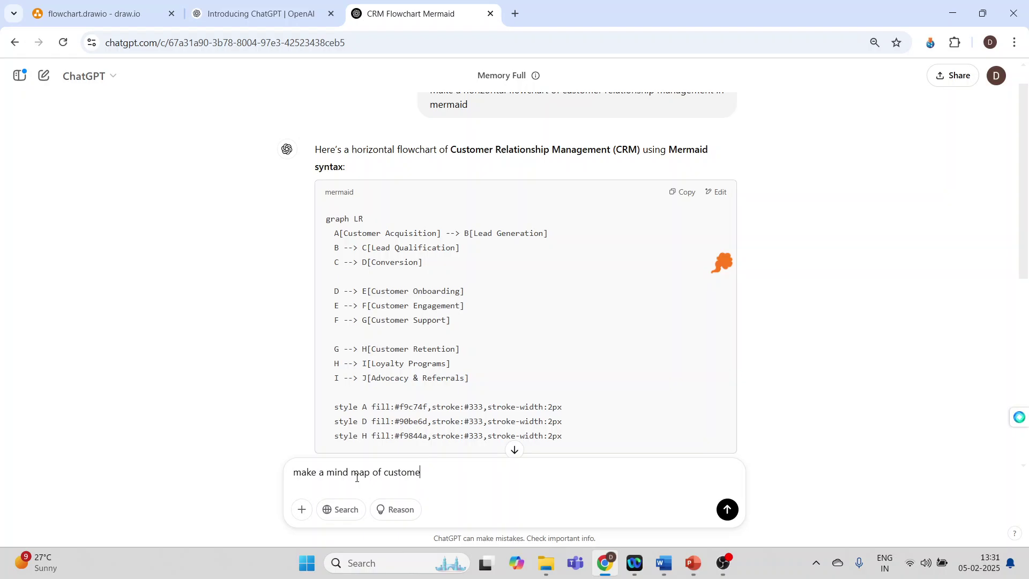
text(r relationship management)
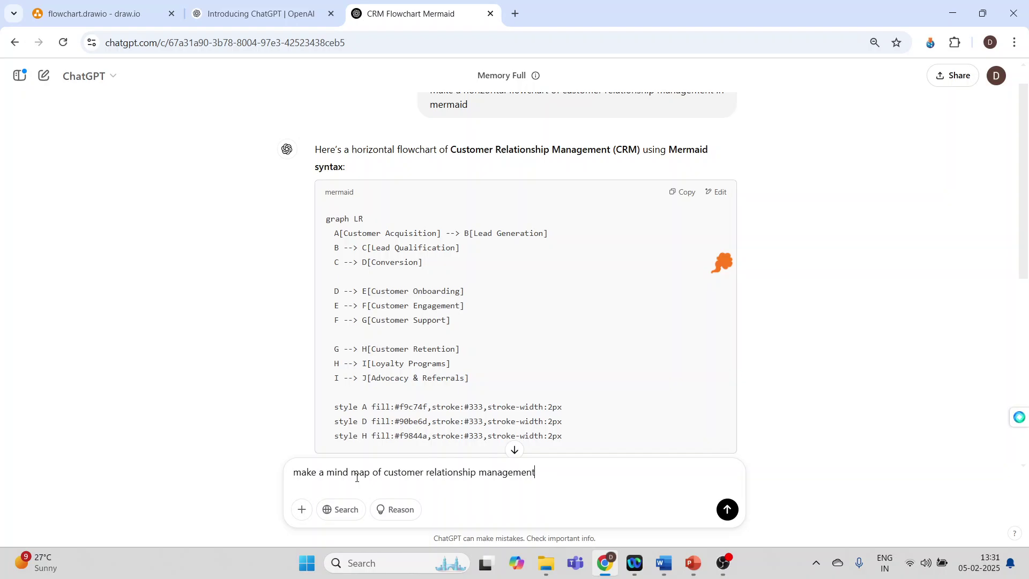
key(Return)
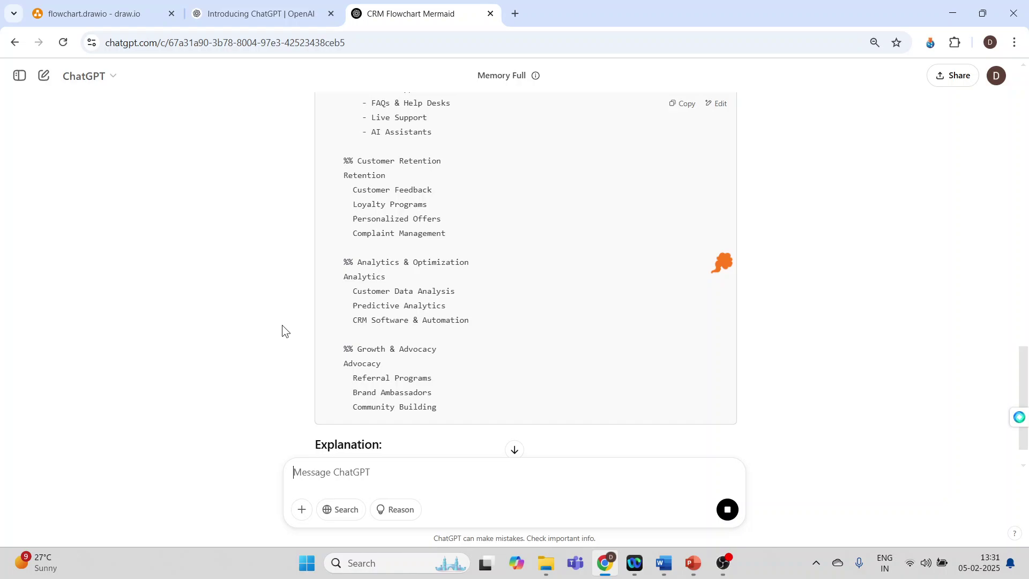
Follow up with 'in mermaid' and copy the resulting mindmap code.
click(396, 478)
text(in mermaid)
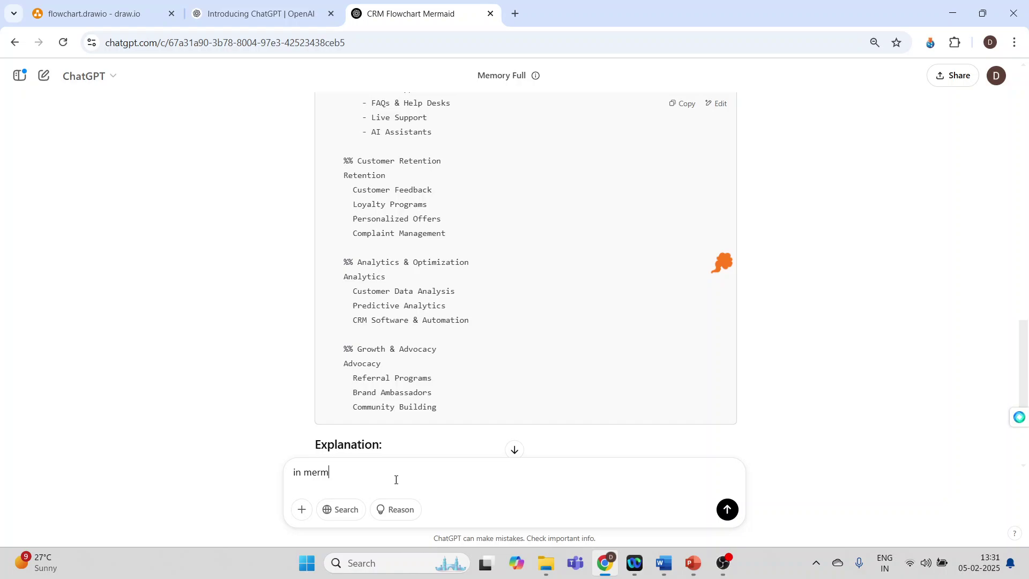
key(BackSpace)
key(BackSpace)
key(BackSpace)
key(BackSpace)
text(aid)
key(Return)
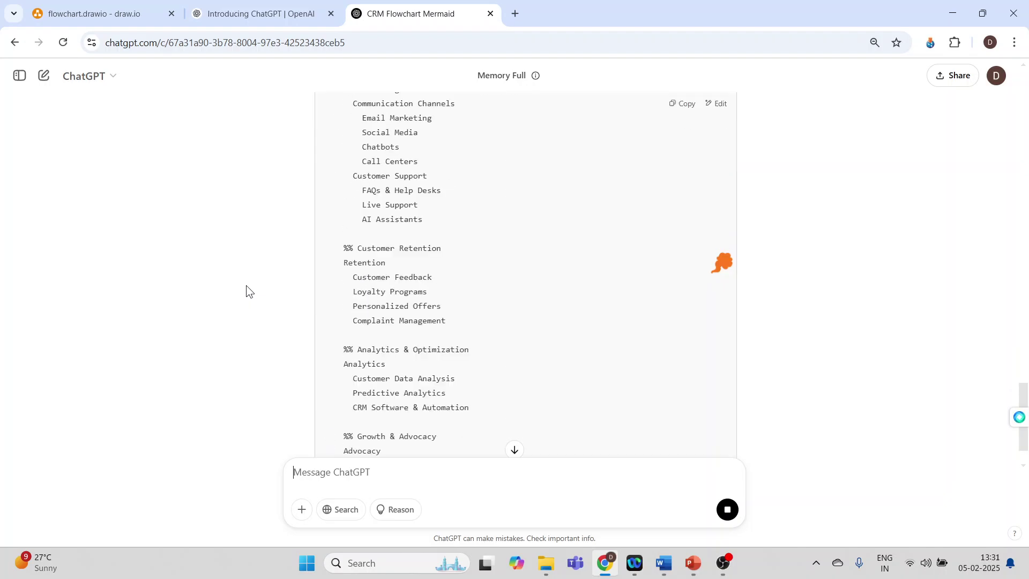
click(685, 105)
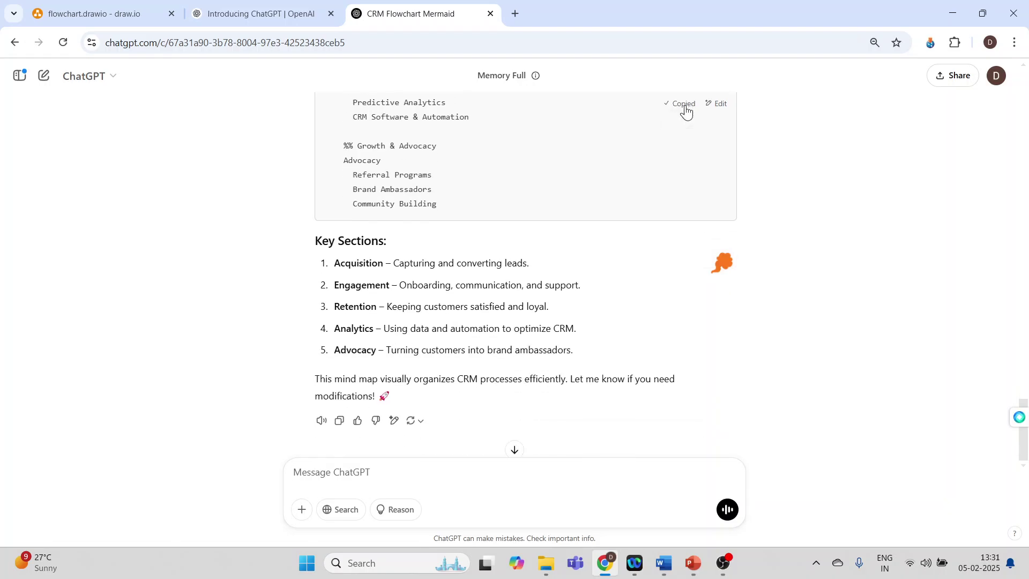
Paste the mind map code into + > Advanced > Mermaid in draw.io and insert it.
click(271, 18)
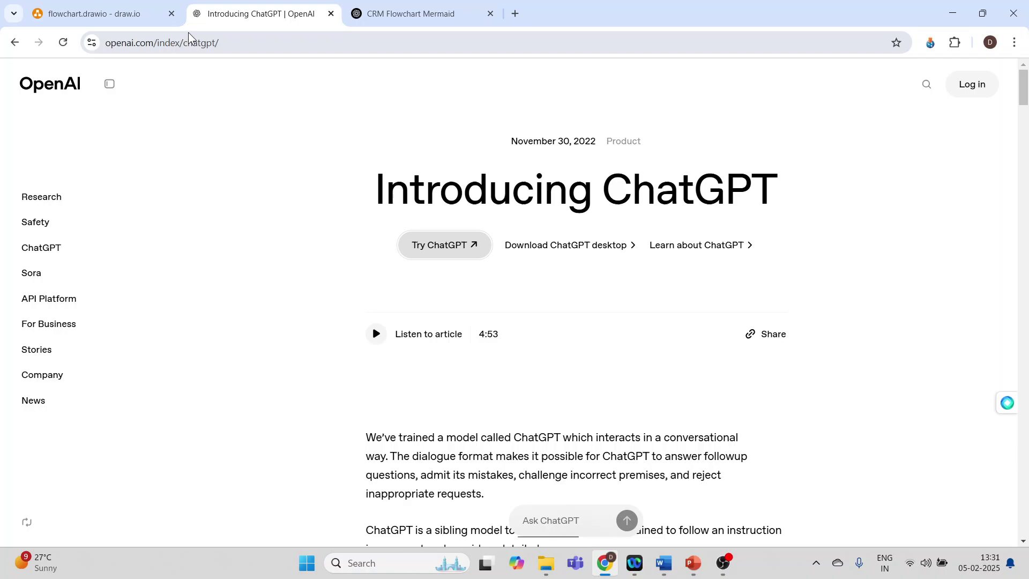
click(87, 6)
click(417, 121)
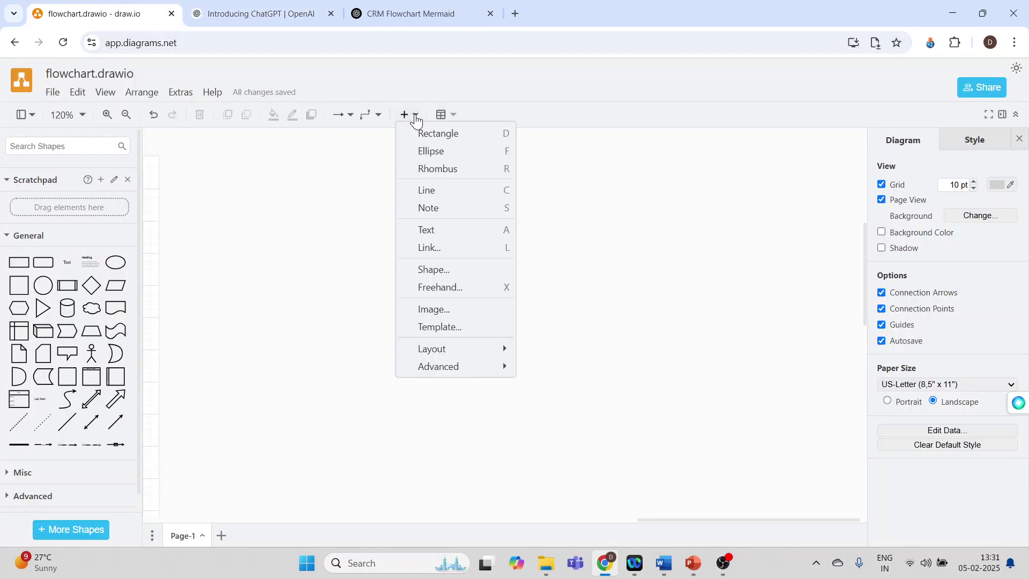
mouse_move(471, 356)
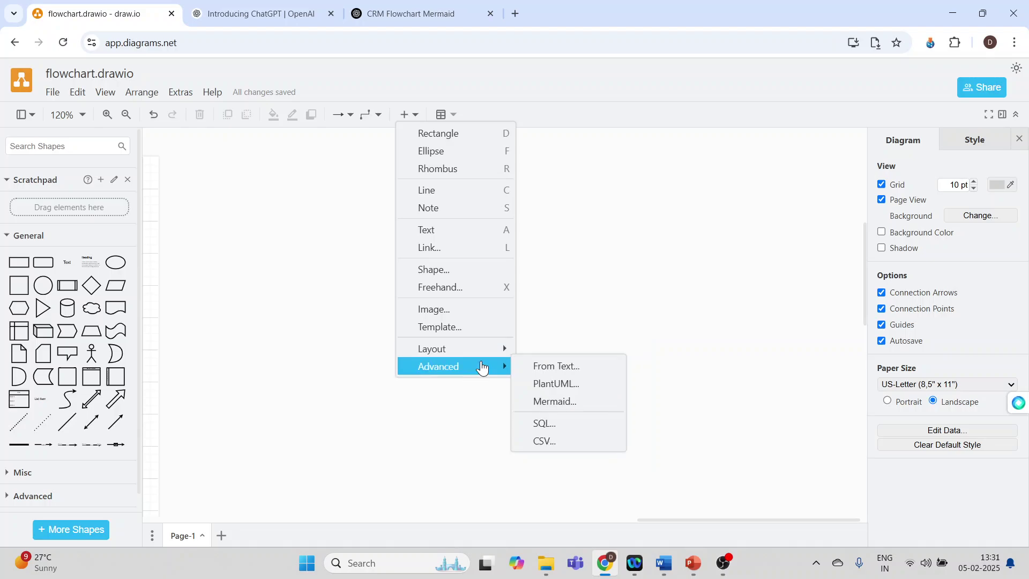
click(557, 403)
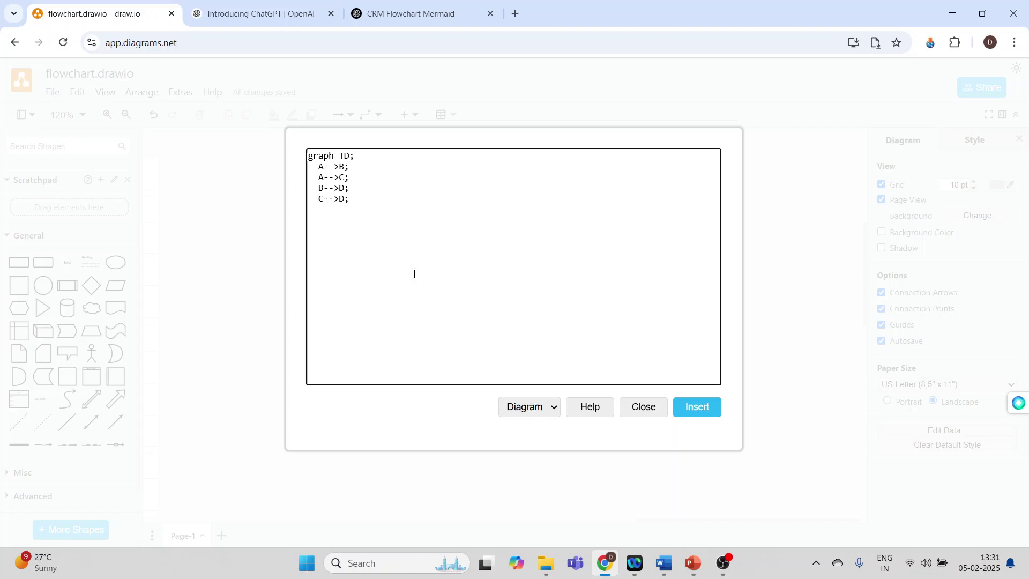
key(ctrl+a)
key(ctrl+v)
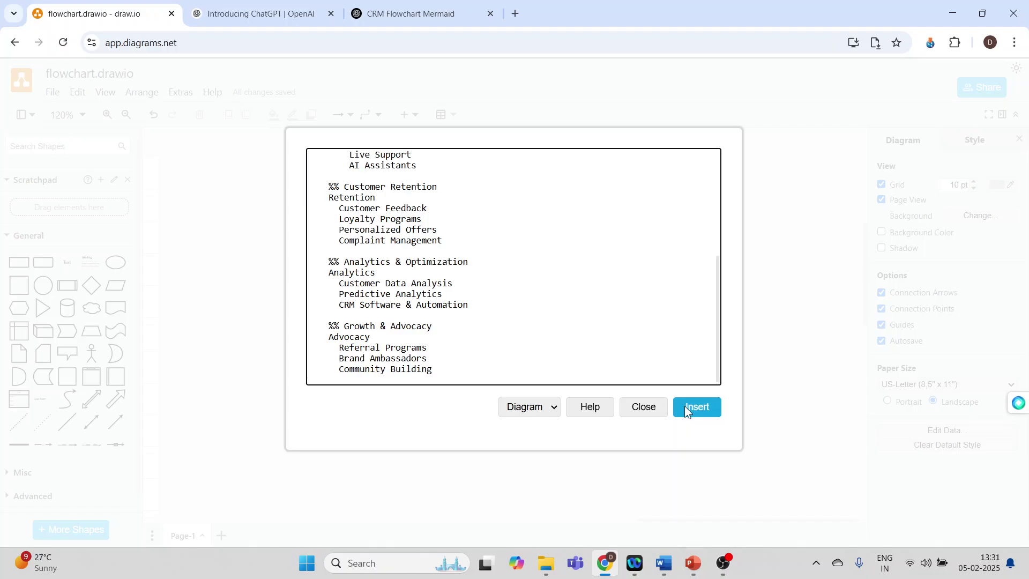
click(684, 407)
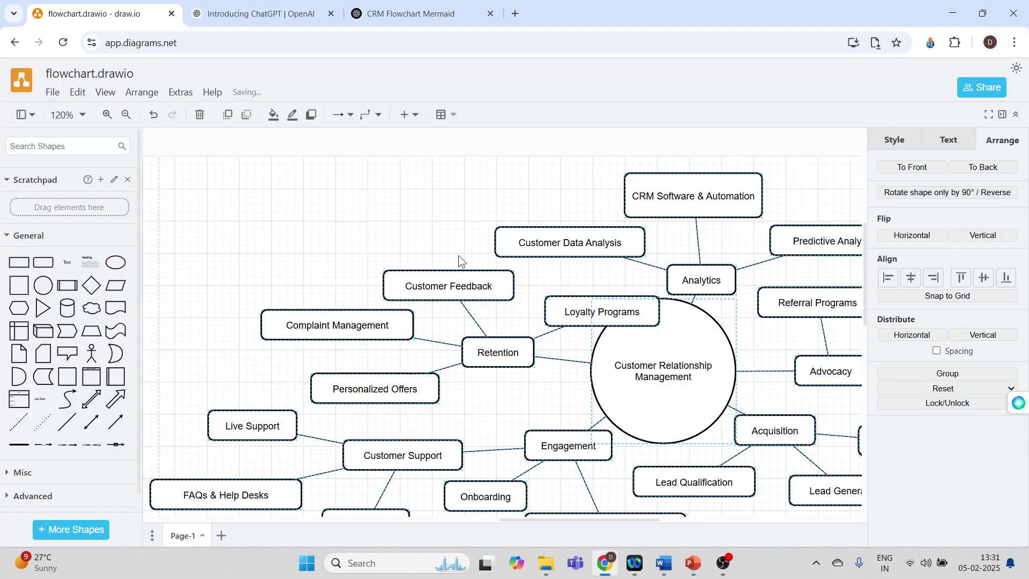
Review the inserted CRM mind map and select its Email Marketing node.
click(405, 214)
scroll(556, 403, down, 5)
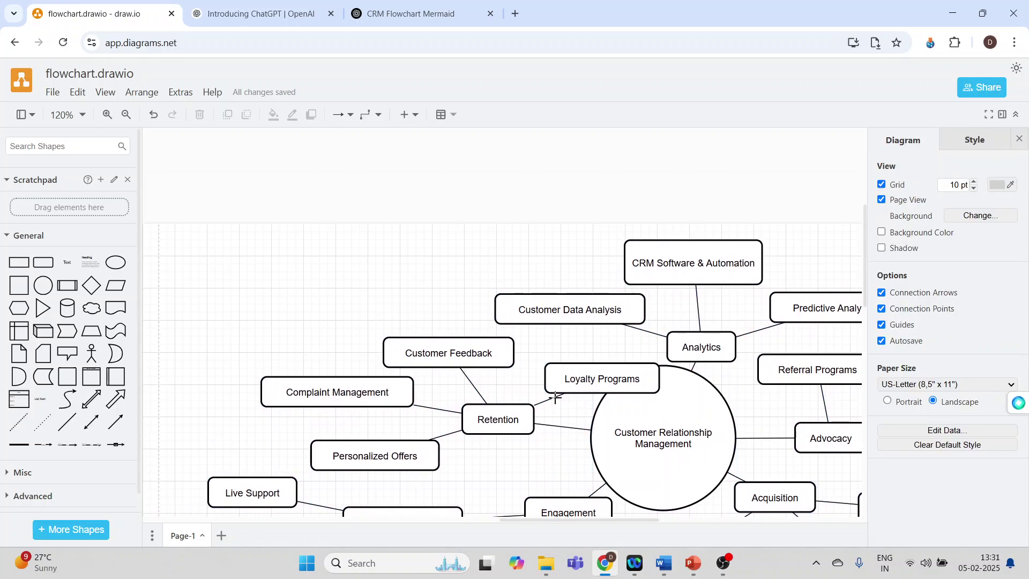
scroll(556, 401, up, 1)
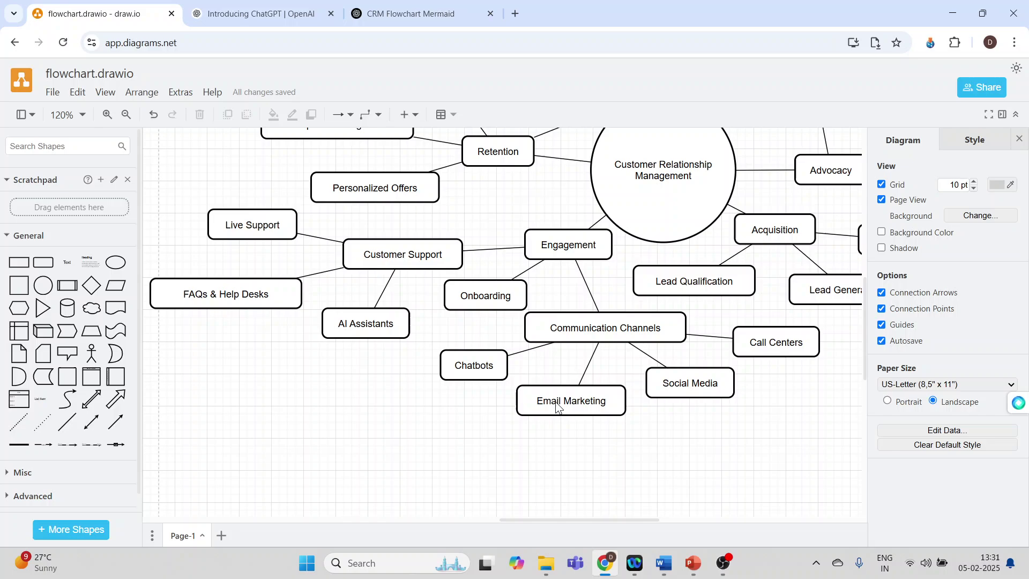
click(556, 402)
Switch to PowerPoint showing slide 2 of the Globe Explorer AI deck.
key(alt+Tab)
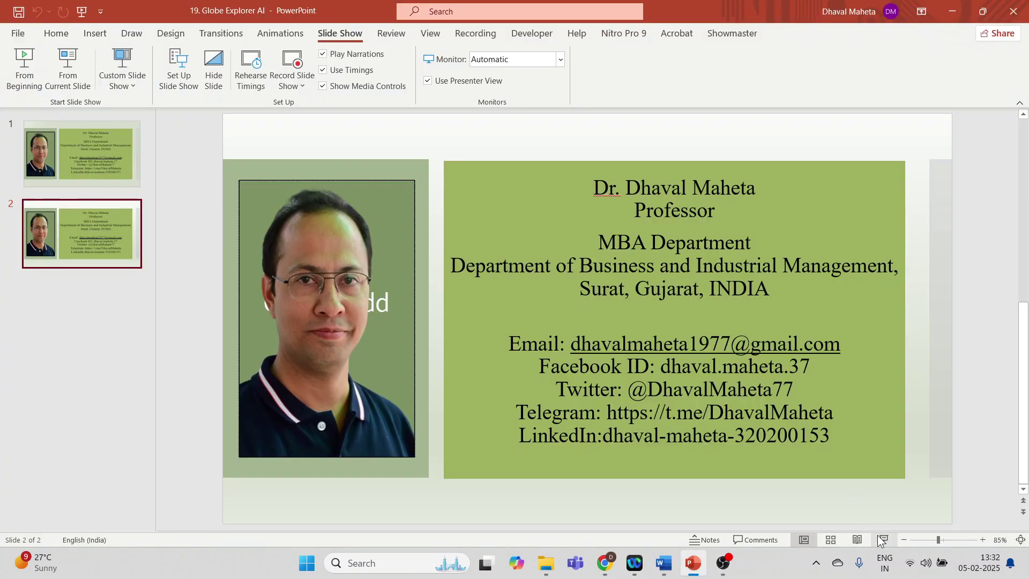